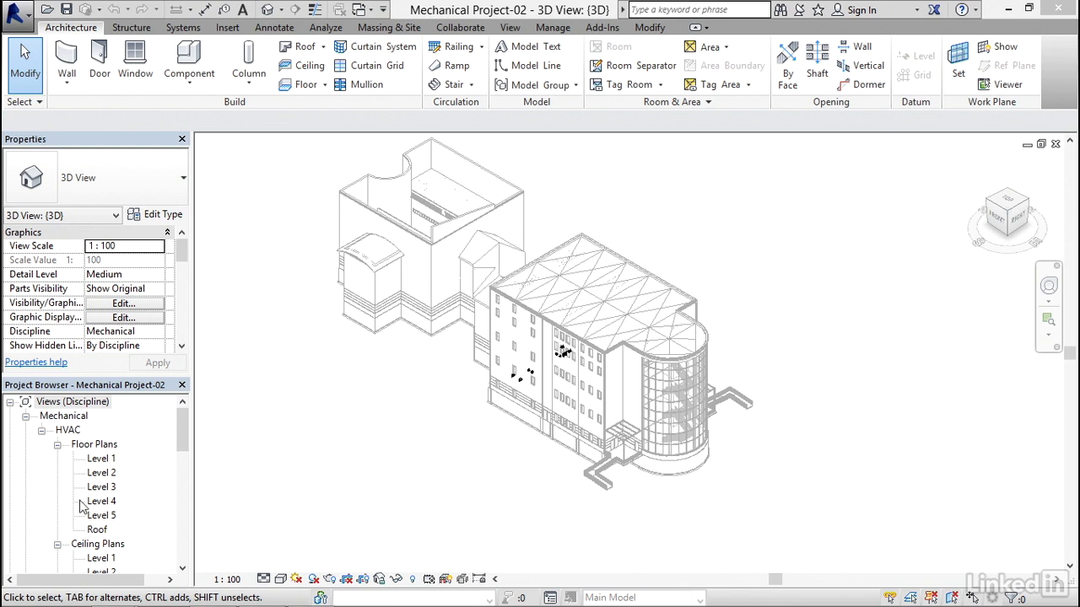
# - Open the Roof floor plan from the HVAC floor plans
pyautogui.doubleClick(96, 530)
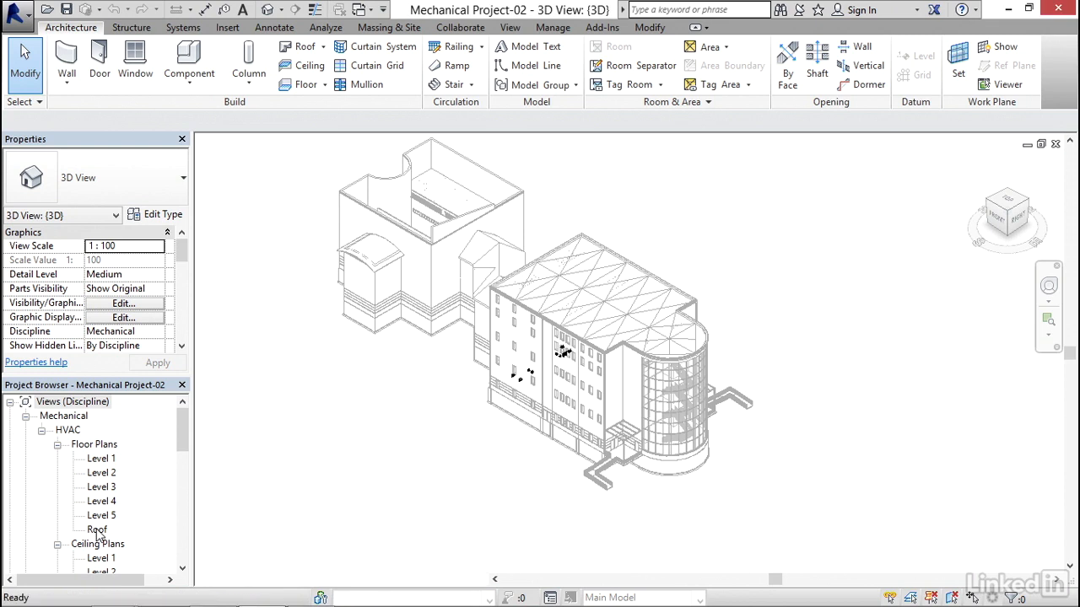
pyautogui.moveTo(426, 431); pyautogui.dragTo(304, 436, button='middle')
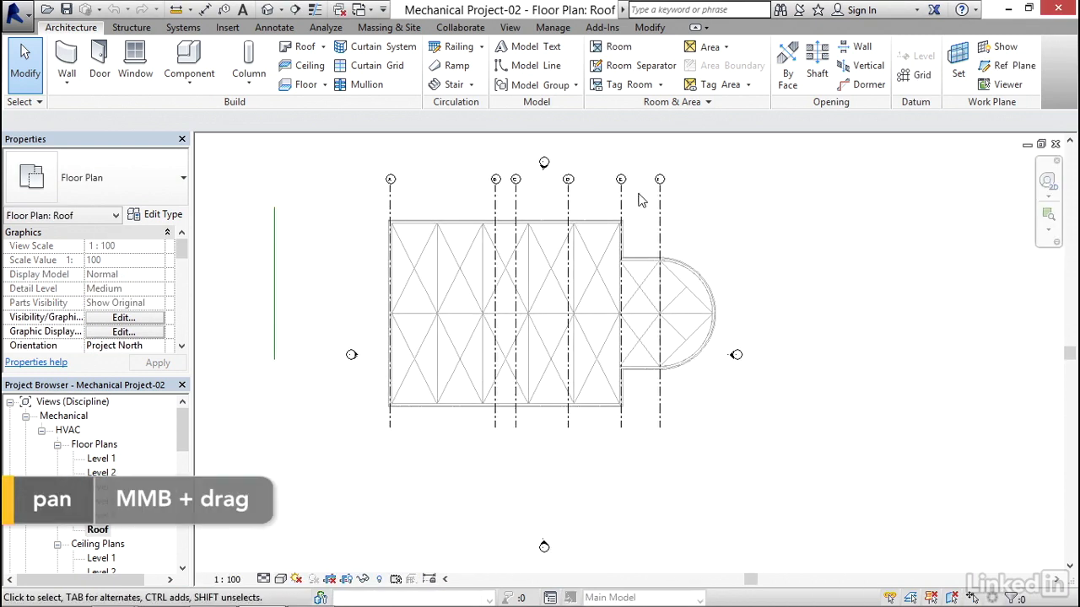
pyautogui.scroll(5, 641, 228)
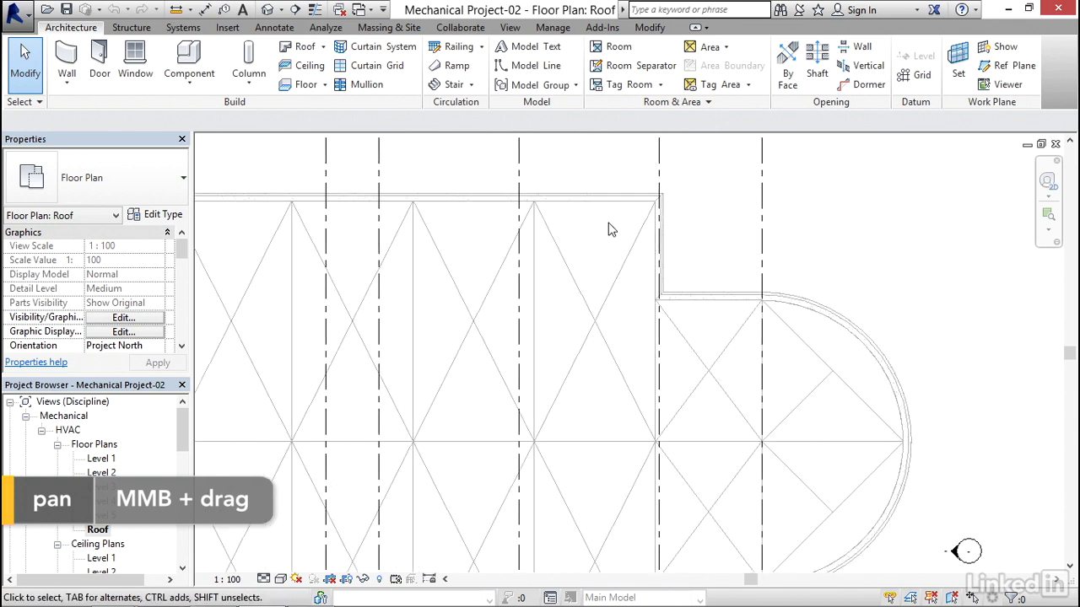
pyautogui.moveTo(514, 267); pyautogui.dragTo(598, 260, button='middle')
# - Start placing mechanical equipment and load the M_Outdoor AHU - Horizontal family from US Metric > Mechanical > MEP > Air-Side Components > Air Handling Units
pyautogui.click(183, 28)
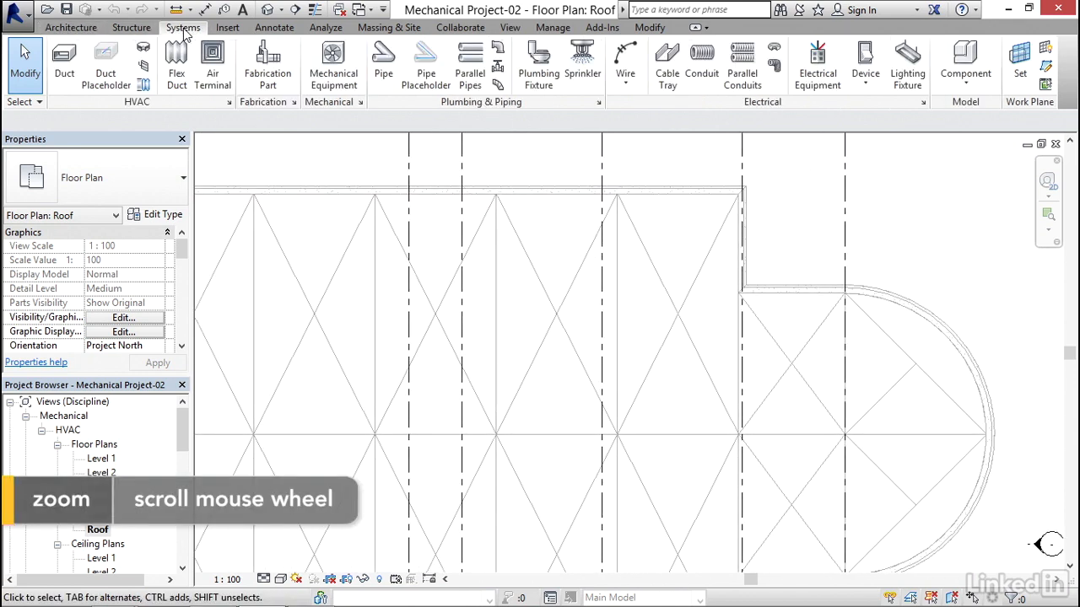
pyautogui.click(329, 69)
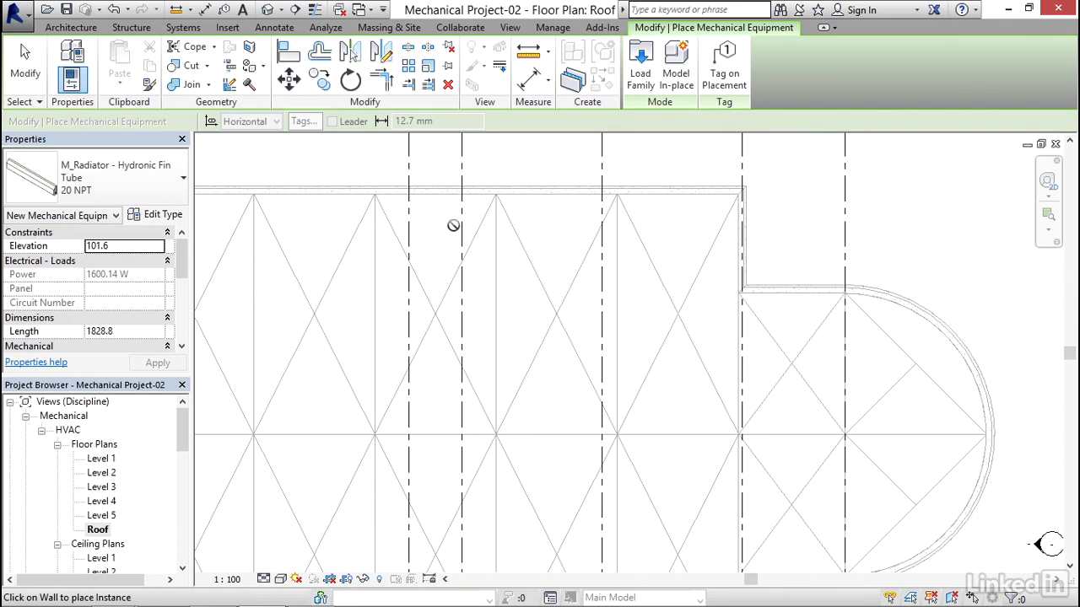
pyautogui.click(639, 77)
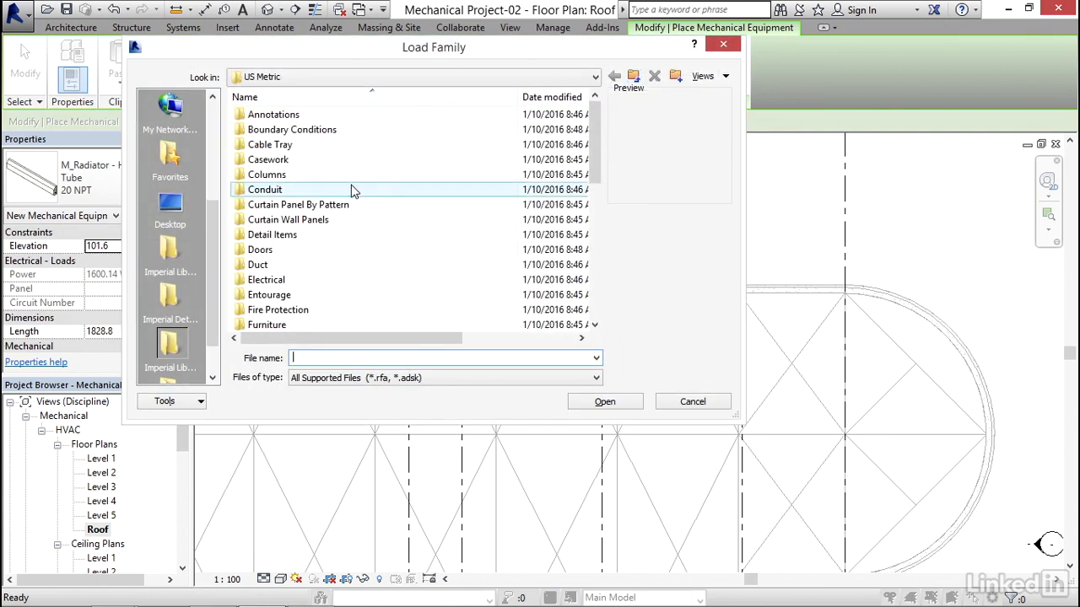
pyautogui.moveTo(592, 136); pyautogui.dragTo(592, 185)
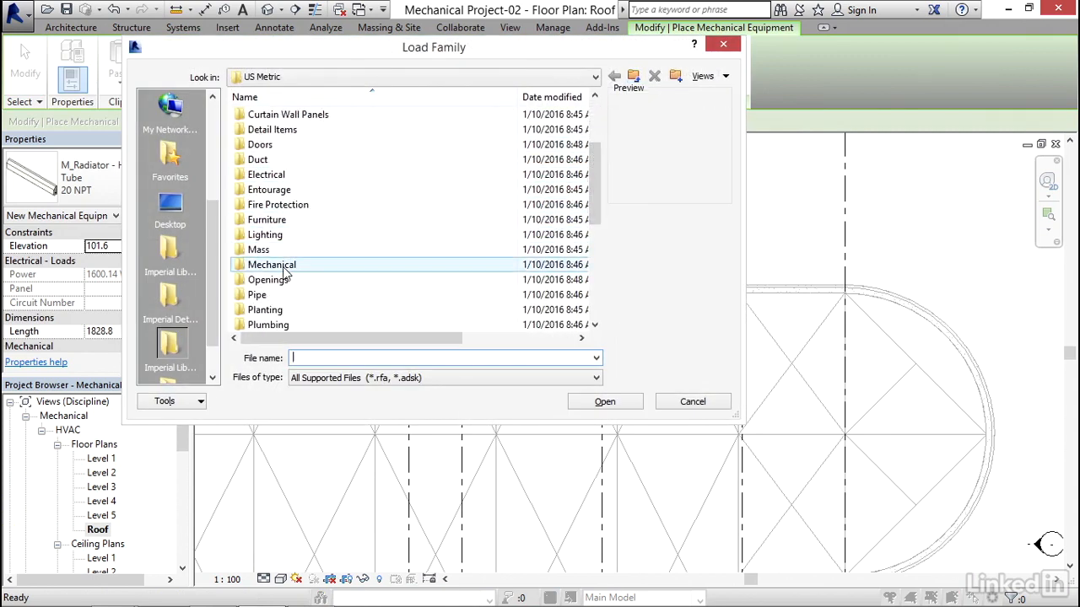
pyautogui.doubleClick(272, 265)
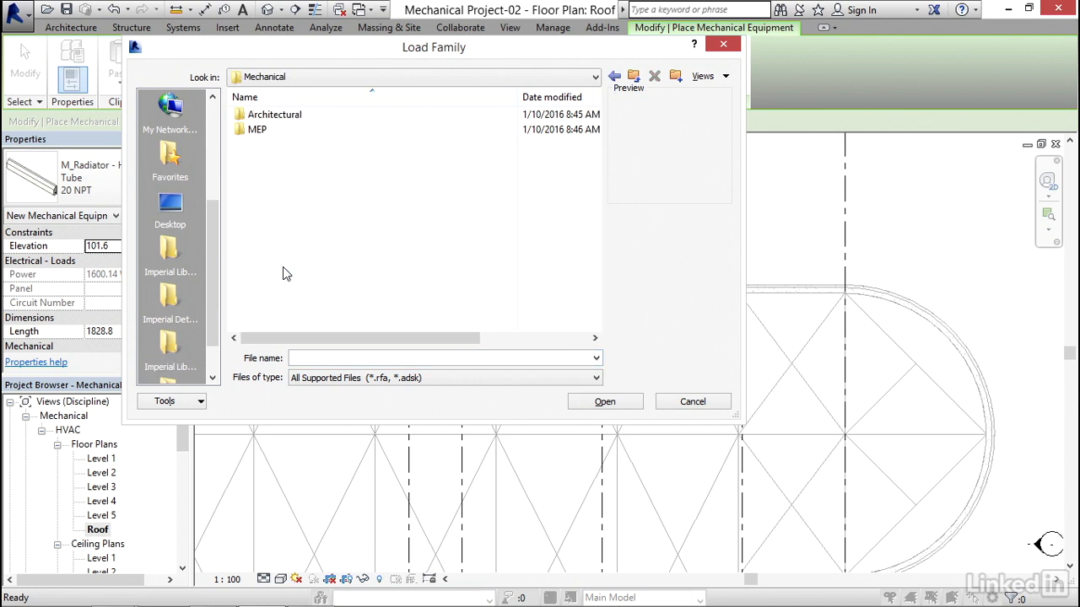
pyautogui.doubleClick(257, 132)
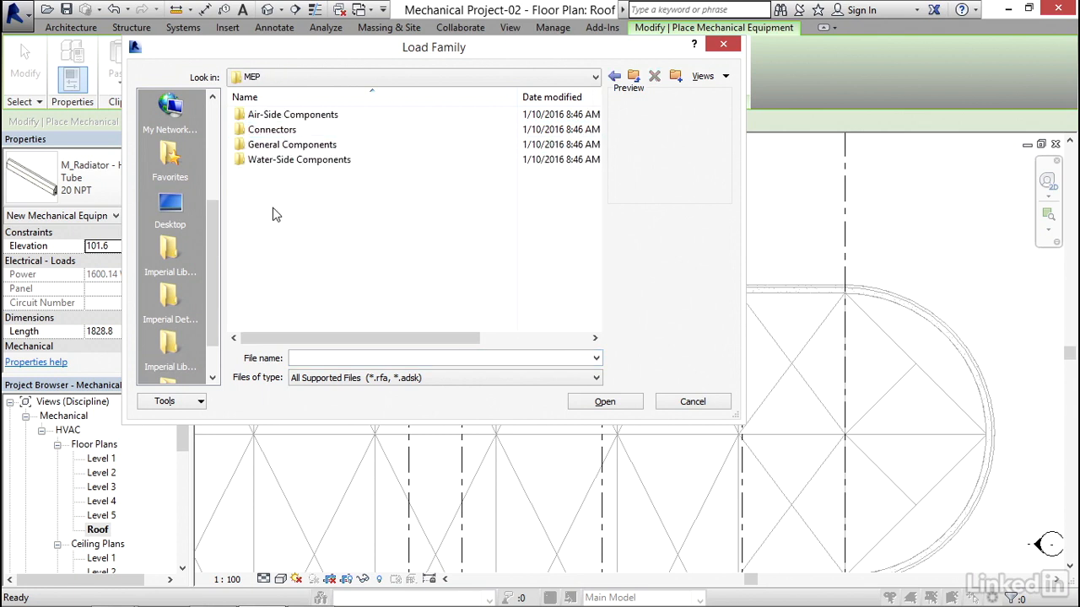
pyautogui.doubleClick(301, 118)
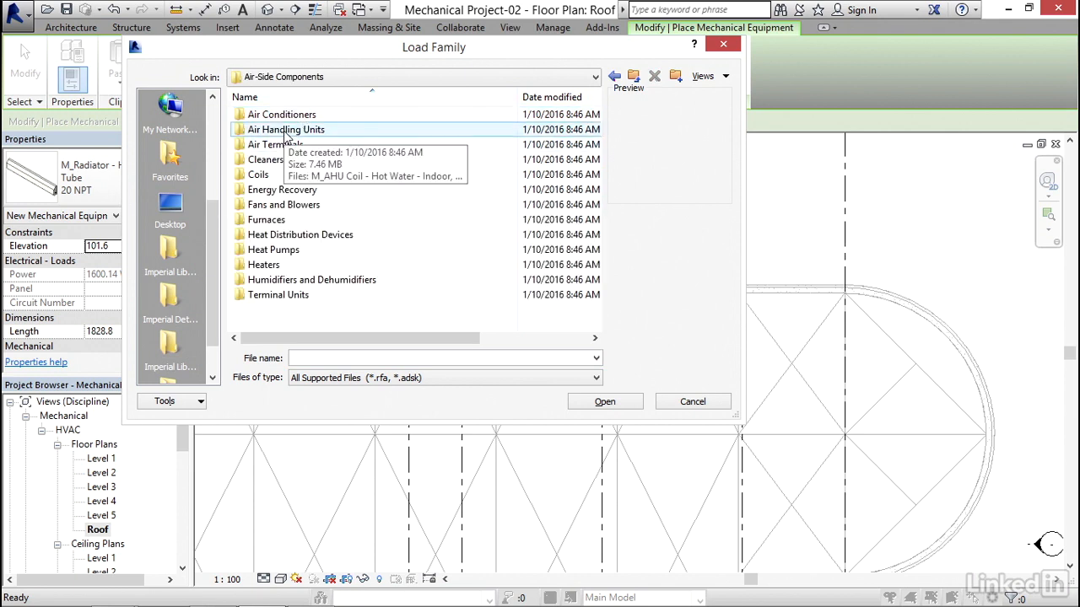
pyautogui.doubleClick(285, 130)
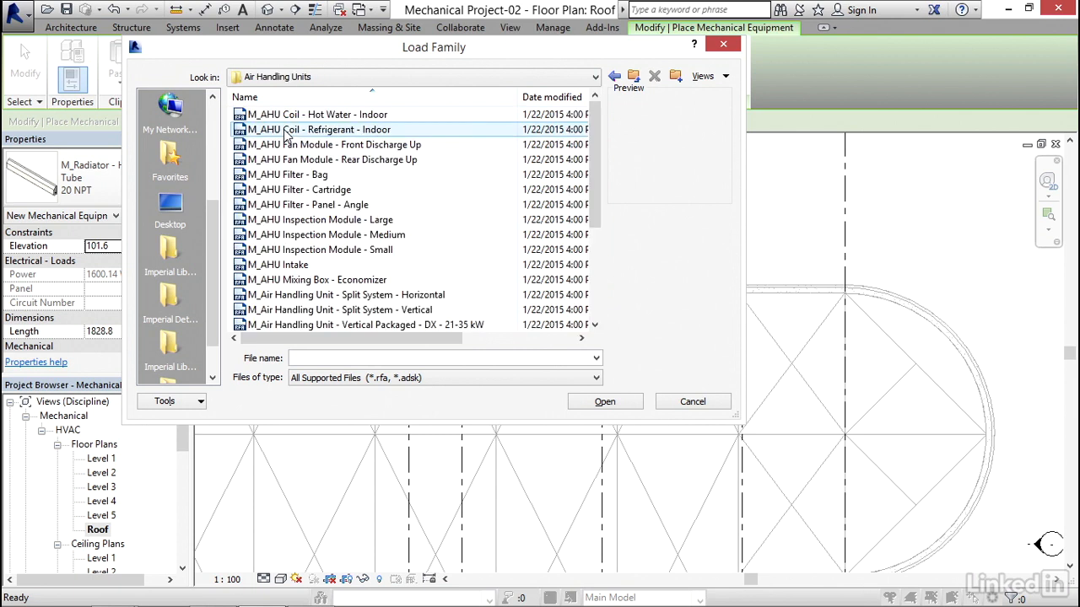
pyautogui.moveTo(594, 172); pyautogui.dragTo(591, 213)
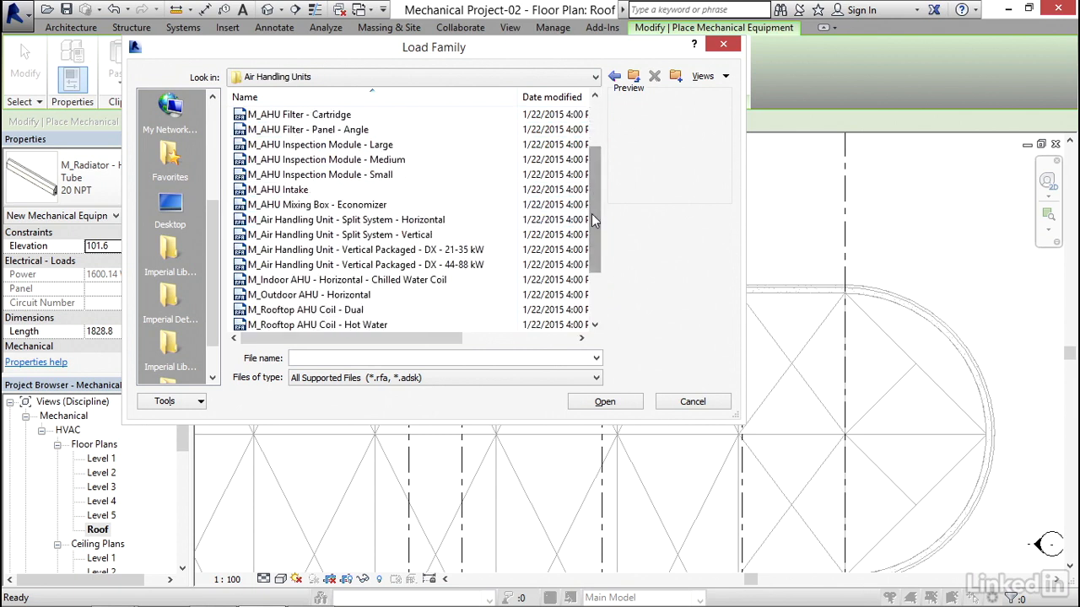
pyautogui.click(324, 295)
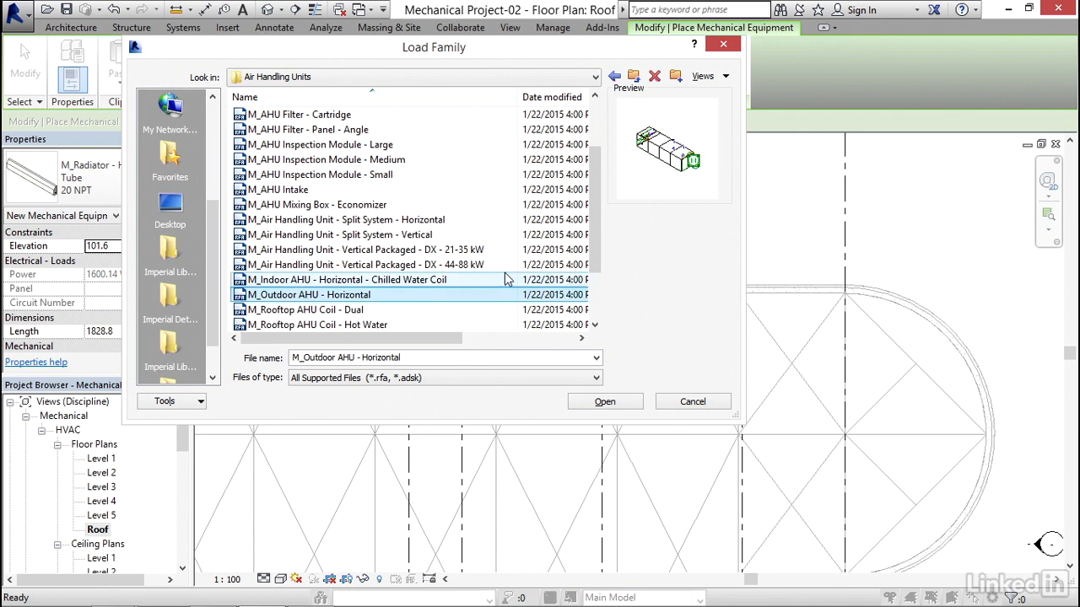
pyautogui.click(605, 402)
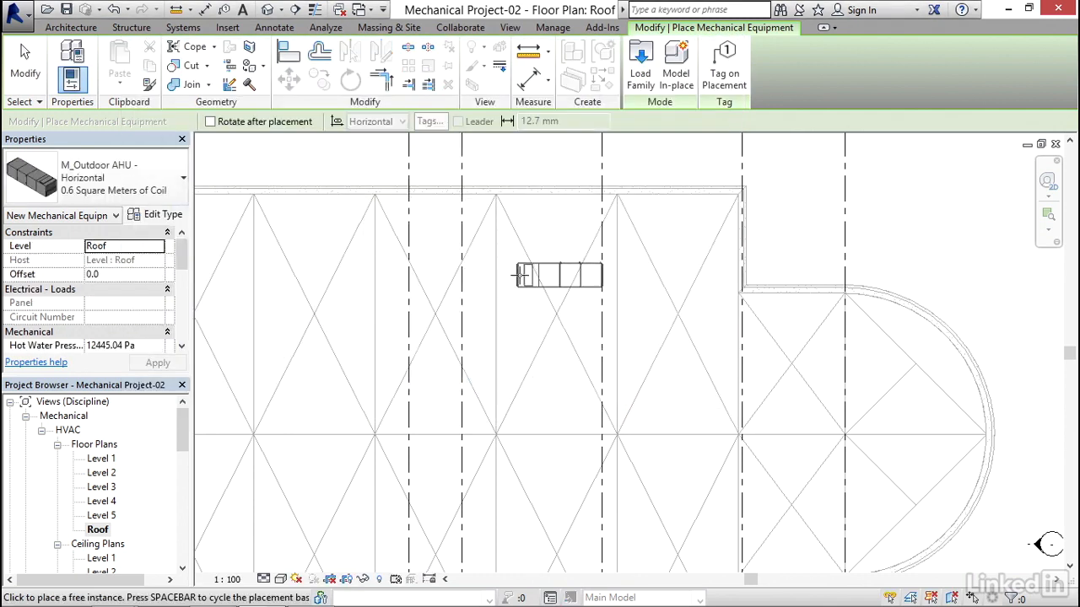
# - Place one M_Outdoor AHU - Horizontal unit, 0.6 Square Meters of Coil, on the roof just inside the upper wall near its right corner
pyautogui.moveTo(558, 257); pyautogui.dragTo(411, 260, button='middle')
pyautogui.scroll(3, 409, 257)
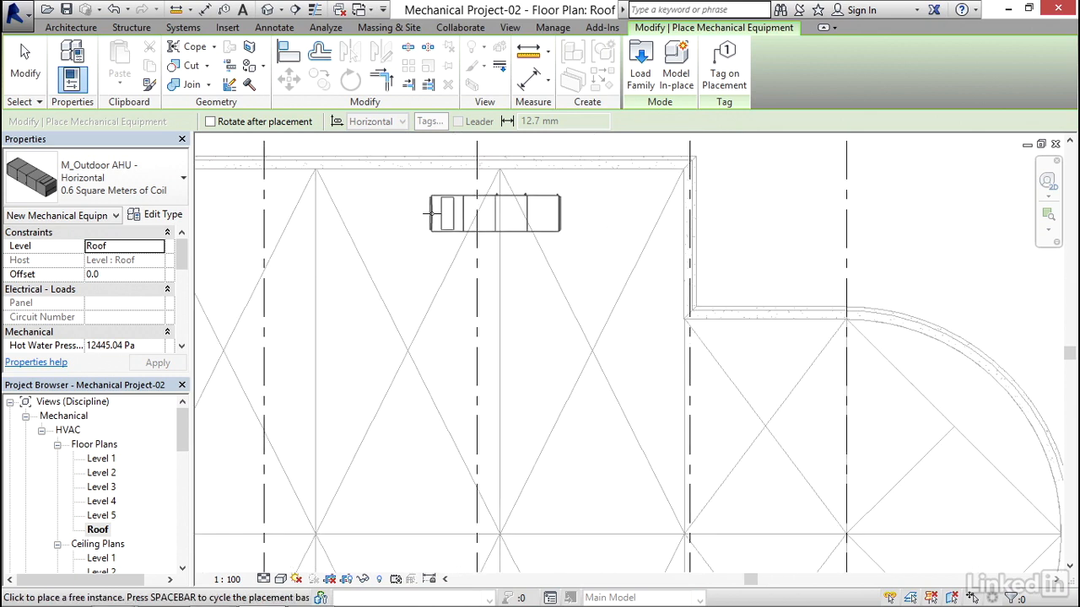
pyautogui.click(434, 214)
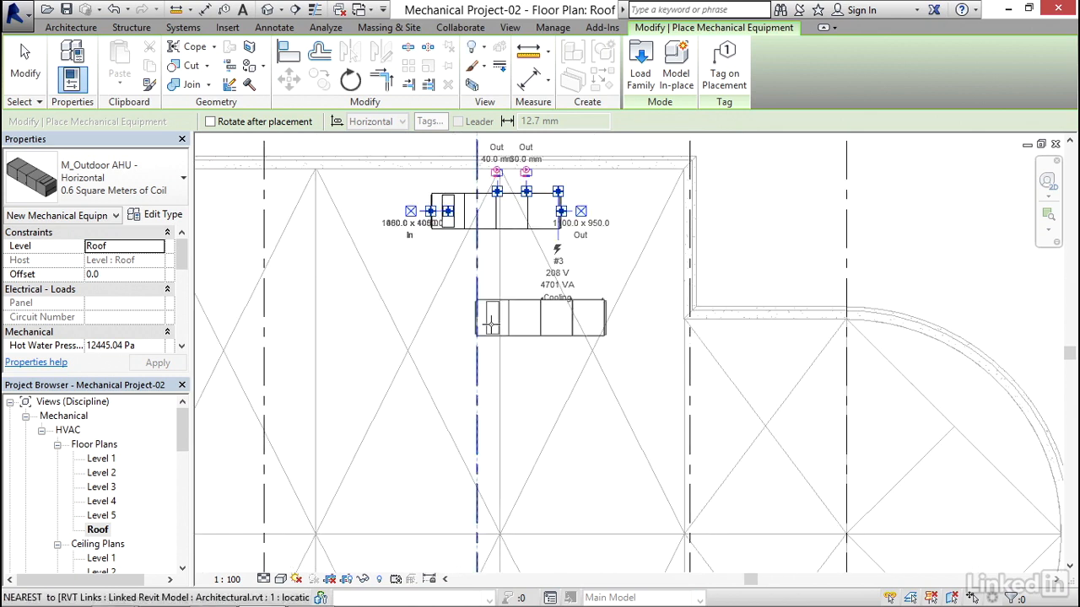
pyautogui.press('Escape')
pyautogui.press('Escape')
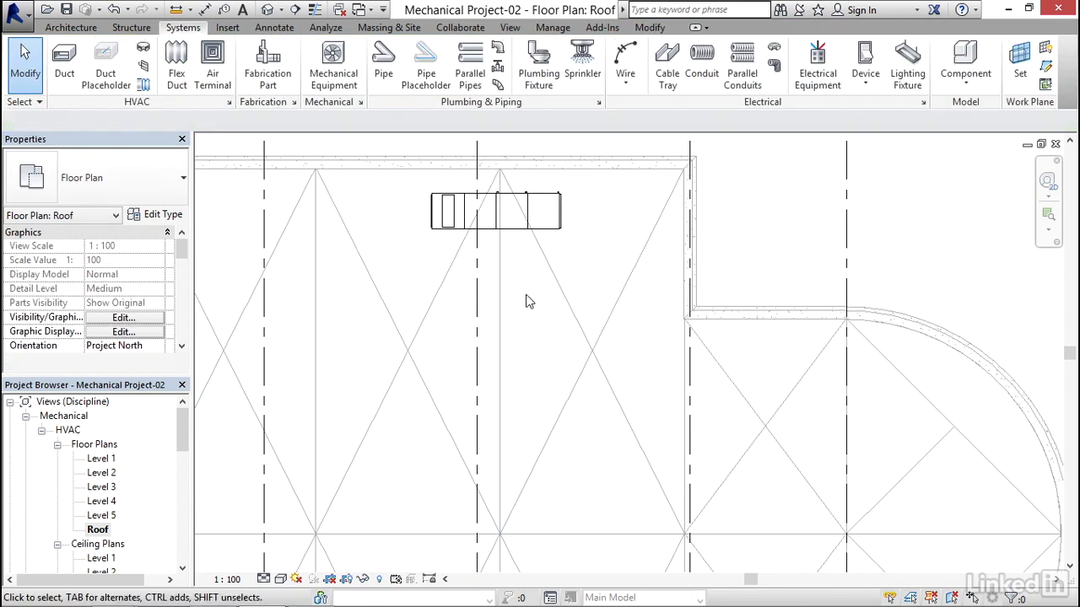
# - Set the rooftop air handling unit's offset from the Roof level to 305 mm
pyautogui.click(510, 236)
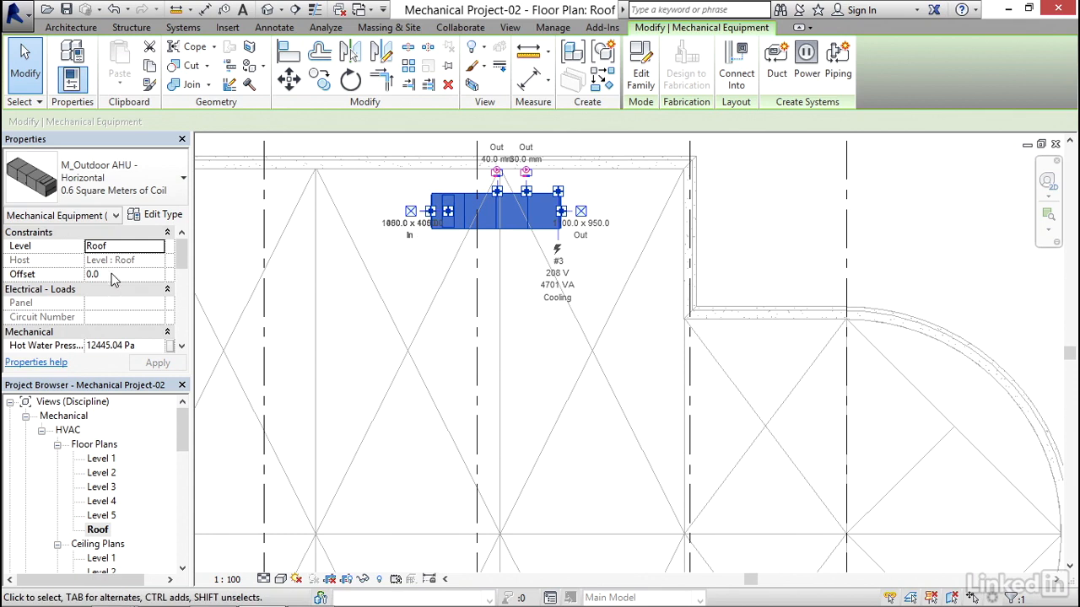
pyautogui.click(112, 274)
pyautogui.write('305')
pyautogui.press('Return')
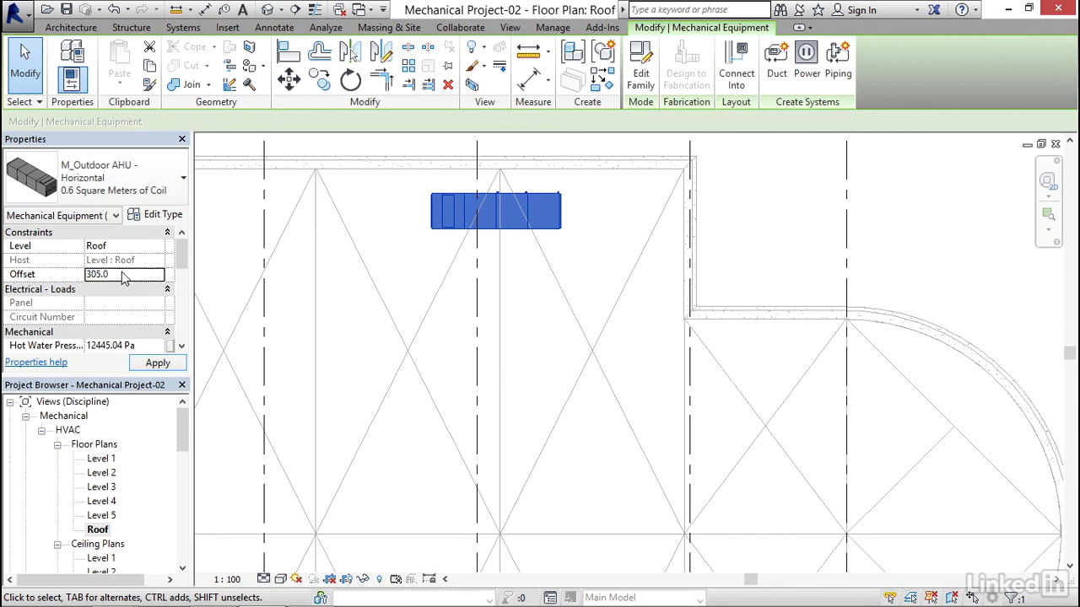
pyautogui.click(164, 362)
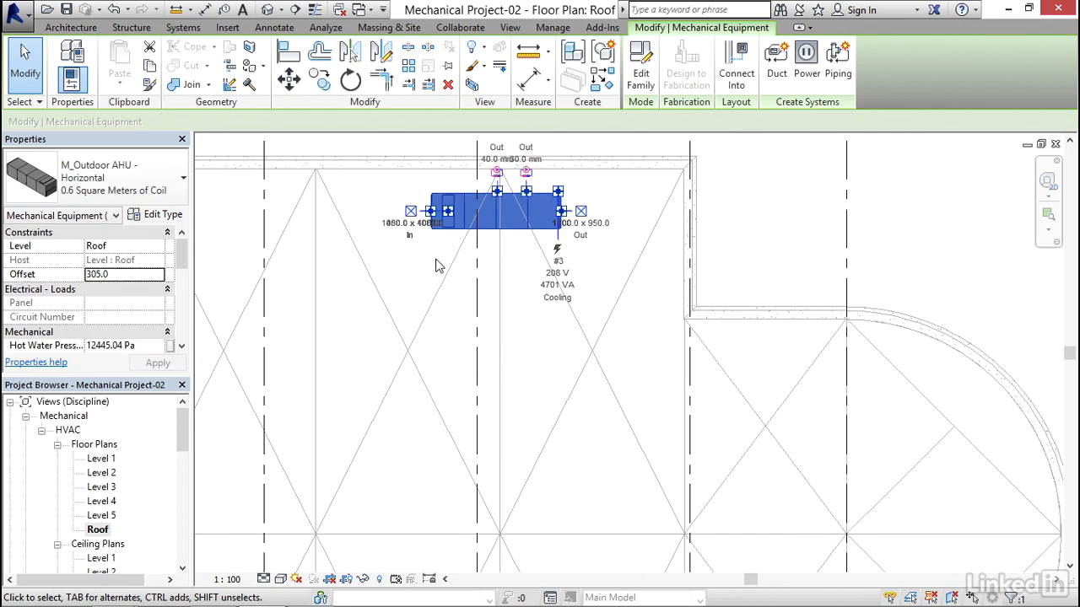
pyautogui.moveTo(414, 270); pyautogui.dragTo(465, 282, button='middle')
pyautogui.press('Escape')
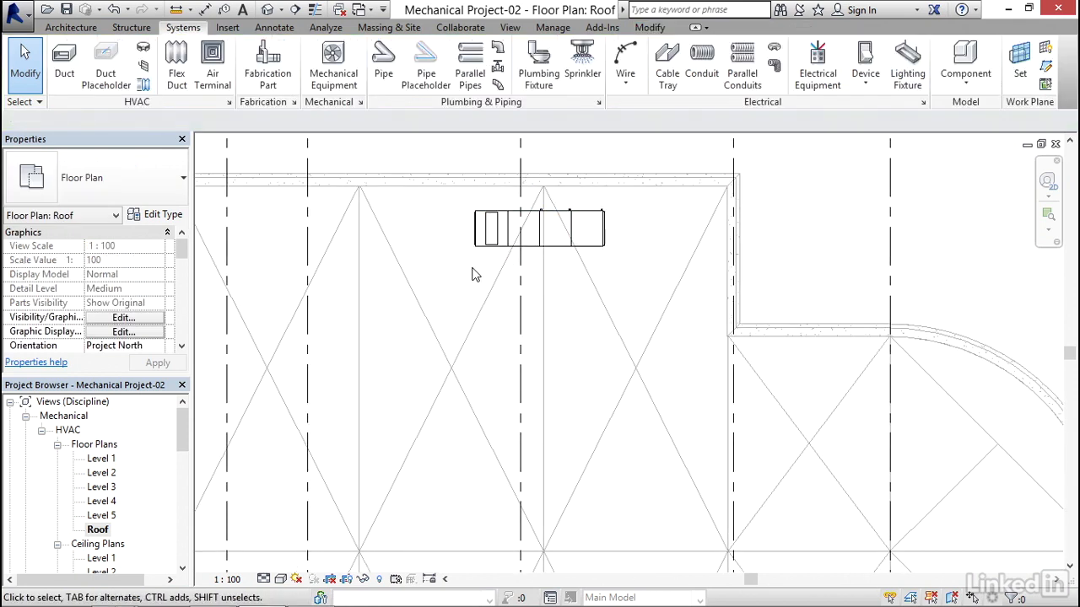
# - Open the Level 1 ceiling plan and bring the vertical corridor between the upper rooms into view
pyautogui.scroll(-3, 474, 275)
pyautogui.moveTo(480, 296); pyautogui.dragTo(576, 208, button='middle')
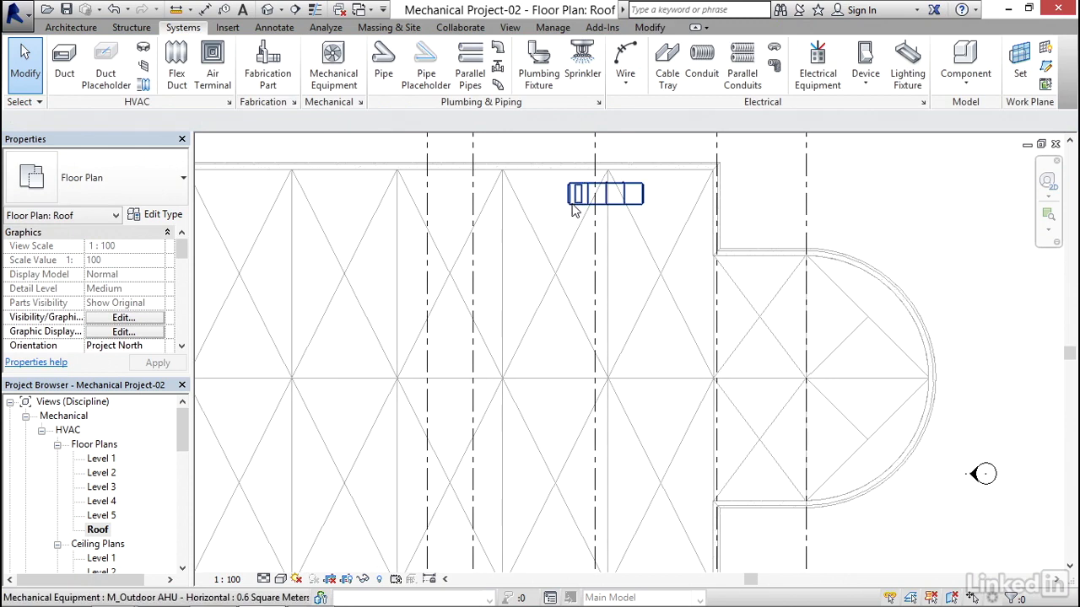
pyautogui.moveTo(182, 422); pyautogui.dragTo(179, 445)
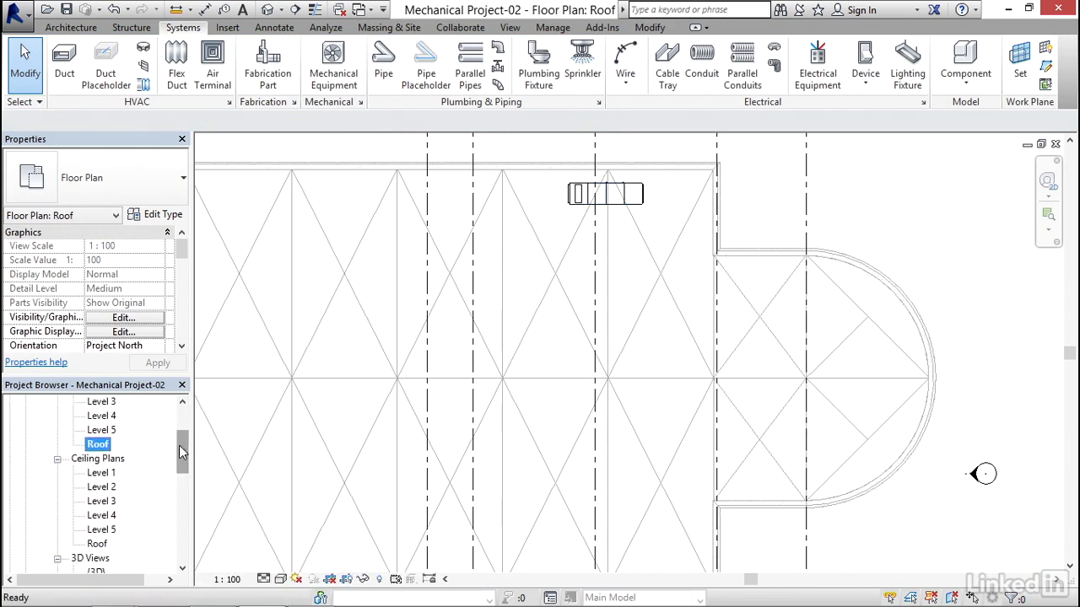
pyautogui.doubleClick(102, 474)
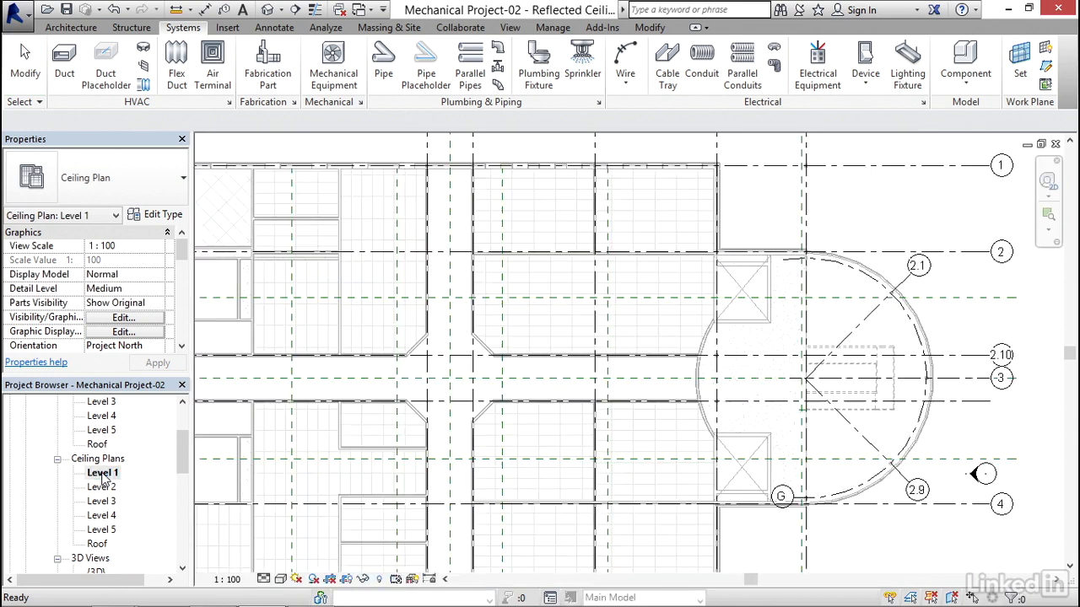
pyautogui.scroll(3, 478, 255)
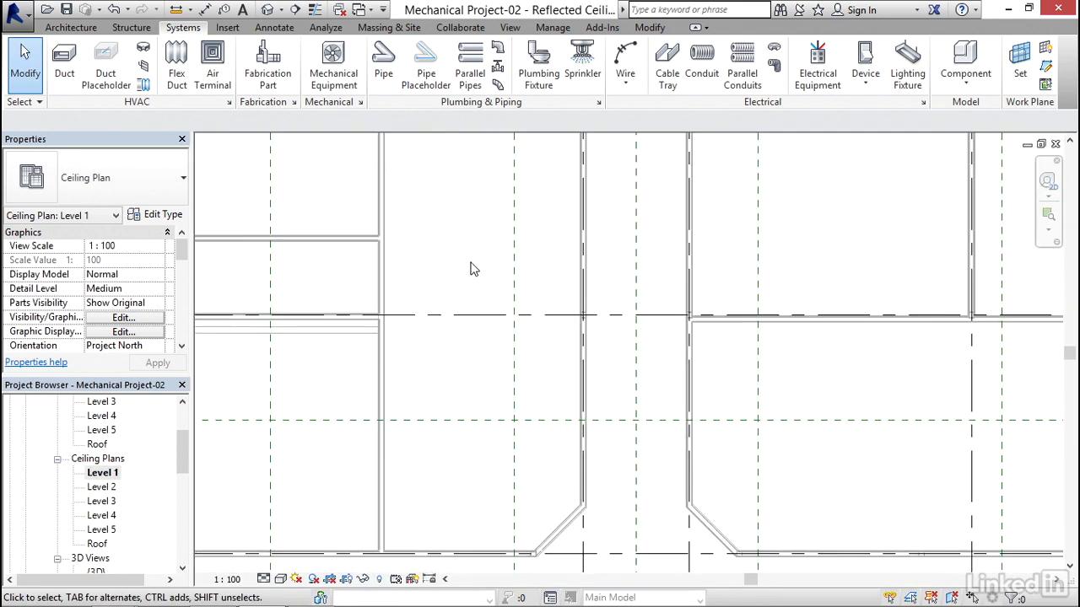
pyautogui.scroll(-2, 451, 277)
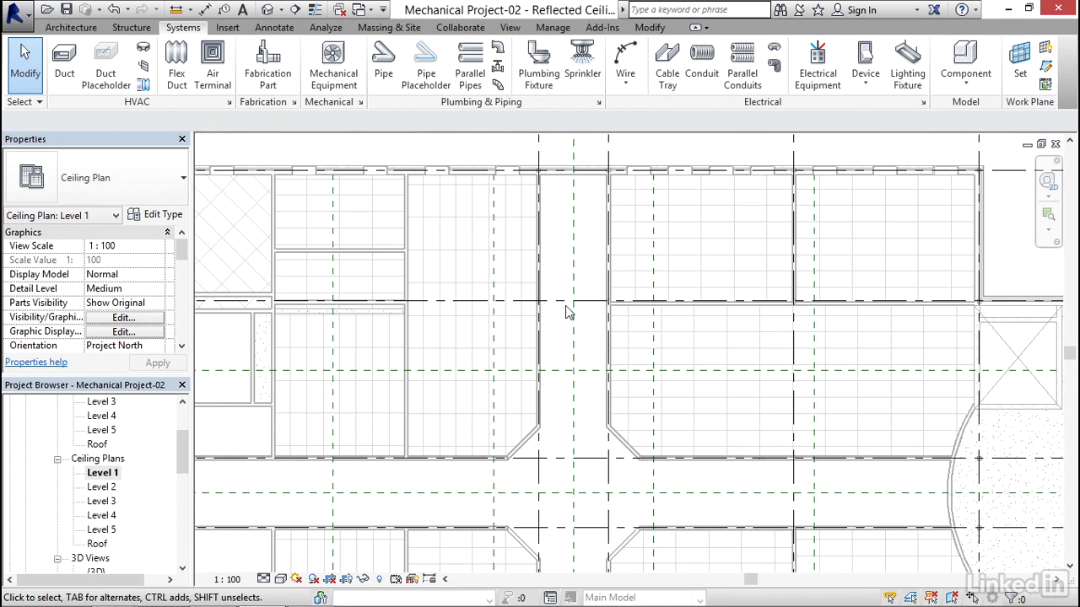
pyautogui.moveTo(466, 283); pyautogui.dragTo(498, 304, button='middle')
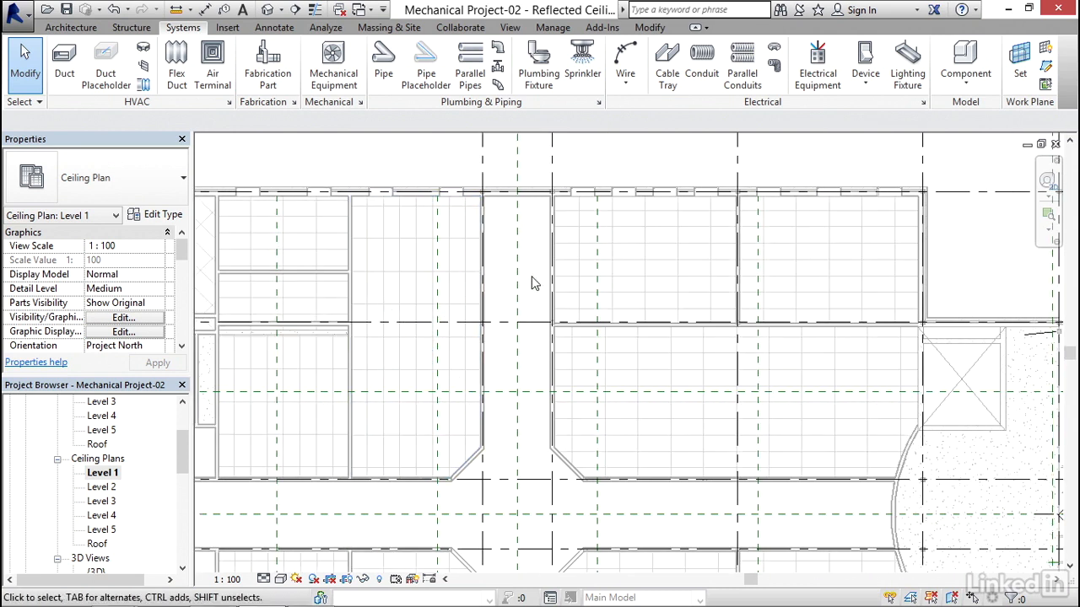
pyautogui.moveTo(503, 259); pyautogui.dragTo(542, 256, button='middle')
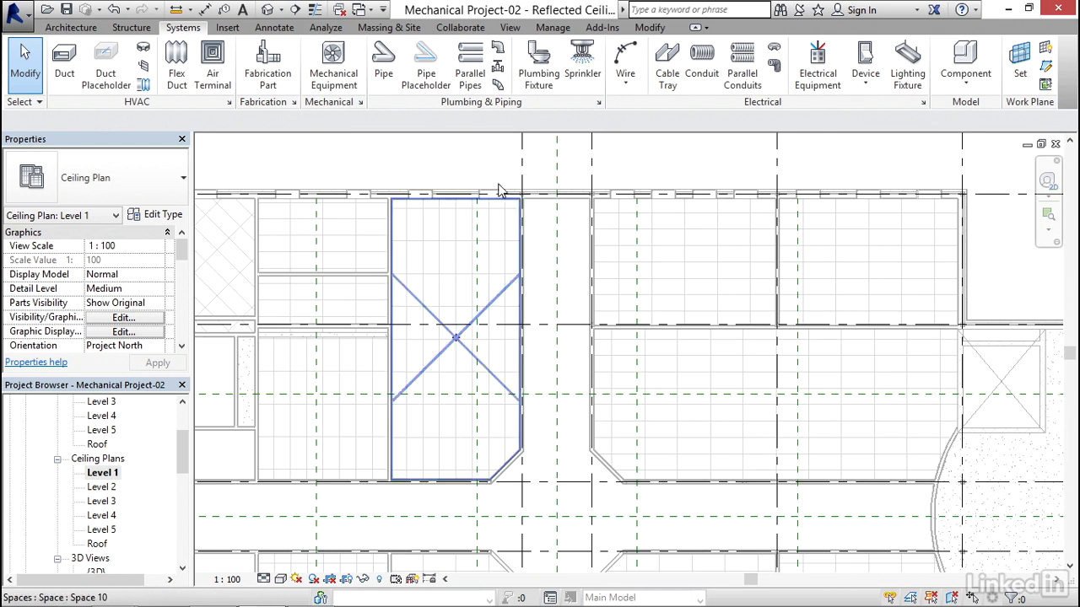
# - Start placing mechanical equipment with the M_VAV Unit - Parallel Fan Powered type Size 2 - 300mm Inlet
pyautogui.click(331, 78)
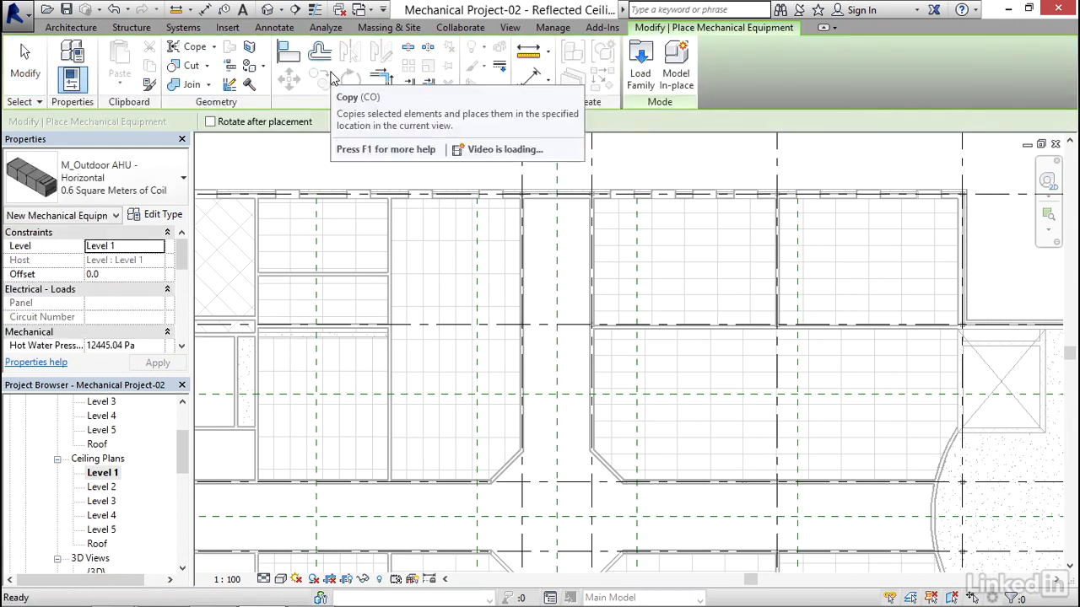
pyautogui.click(142, 184)
pyautogui.moveTo(242, 326); pyautogui.dragTo(242, 393)
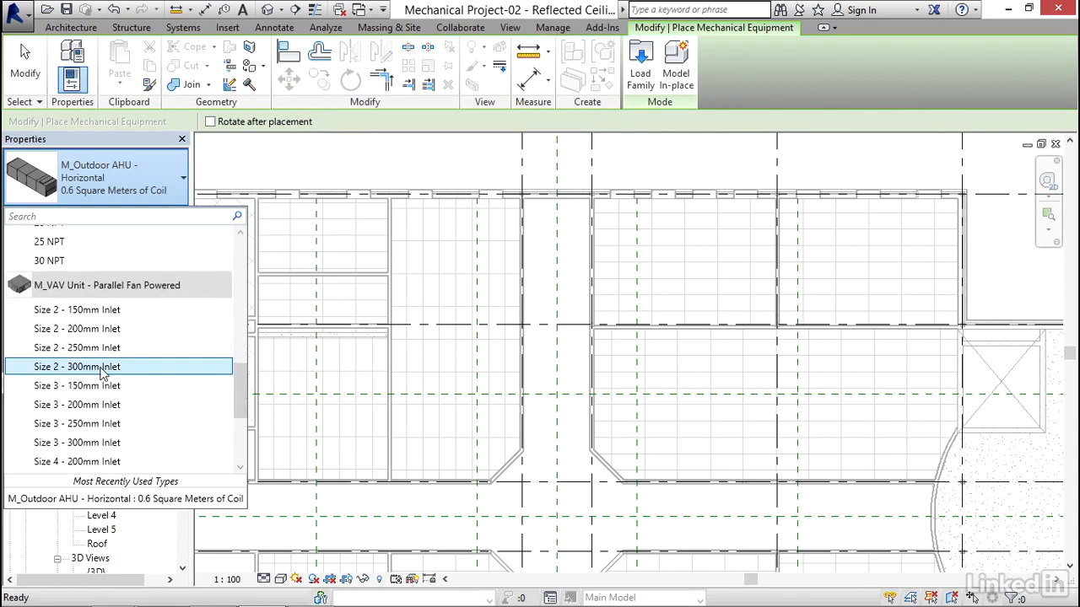
pyautogui.moveTo(102, 375)
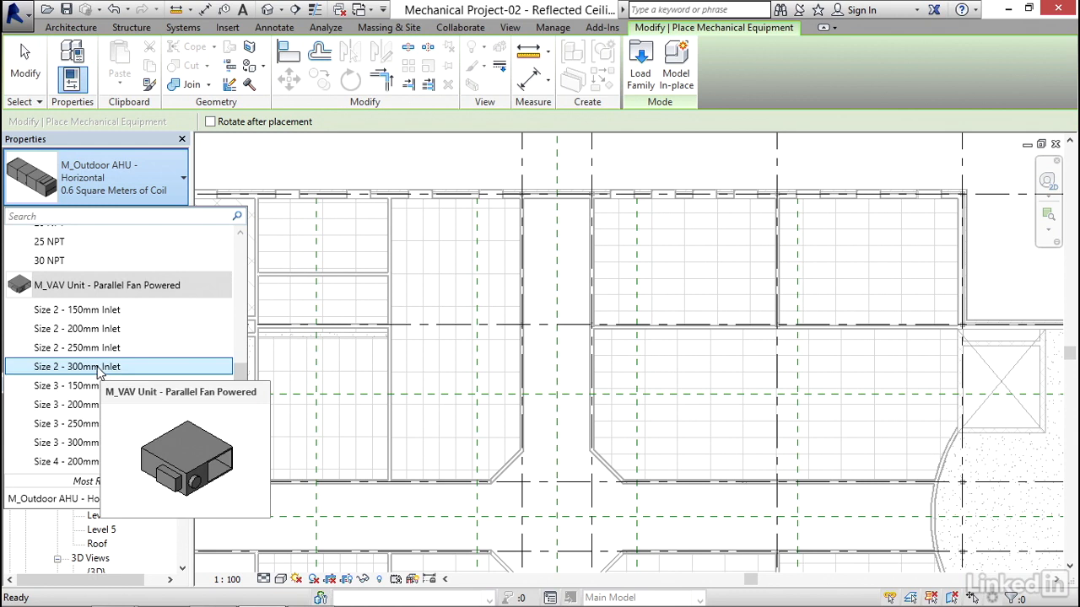
pyautogui.click(99, 369)
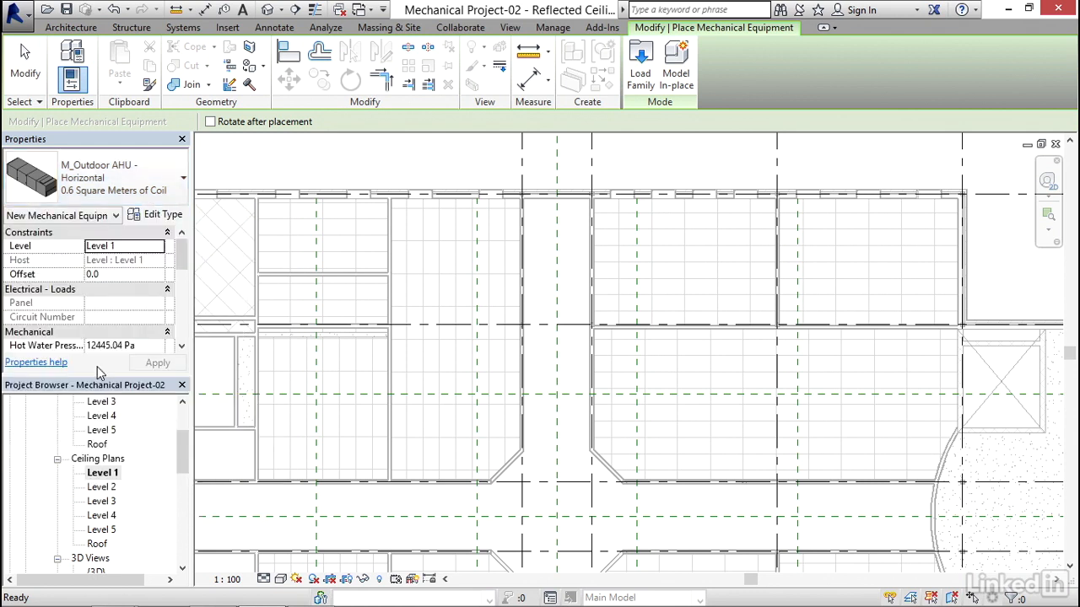
# - Set the new VAV unit's offset from Level 1 to 3048 mm for placement in the upper corridor
pyautogui.click(134, 271)
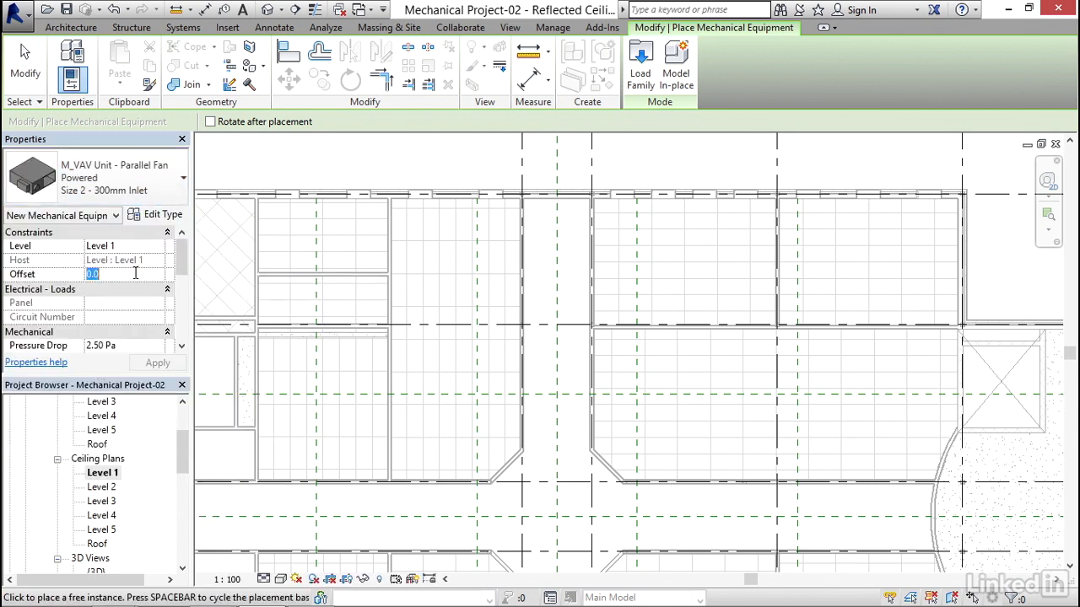
pyautogui.write('30')
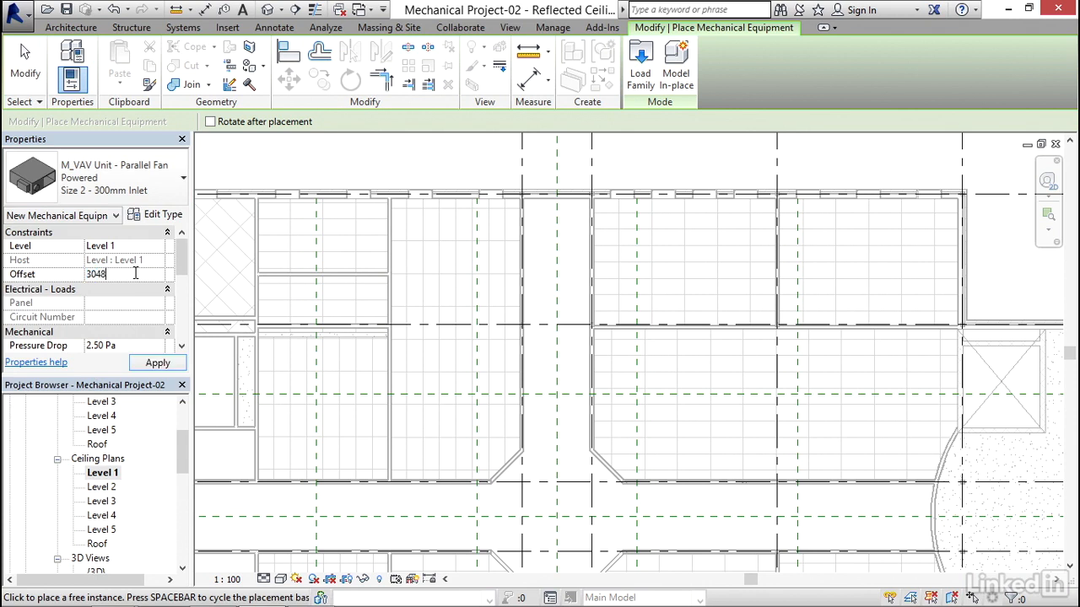
pyautogui.write('48')
pyautogui.scroll(2, 628, 293)
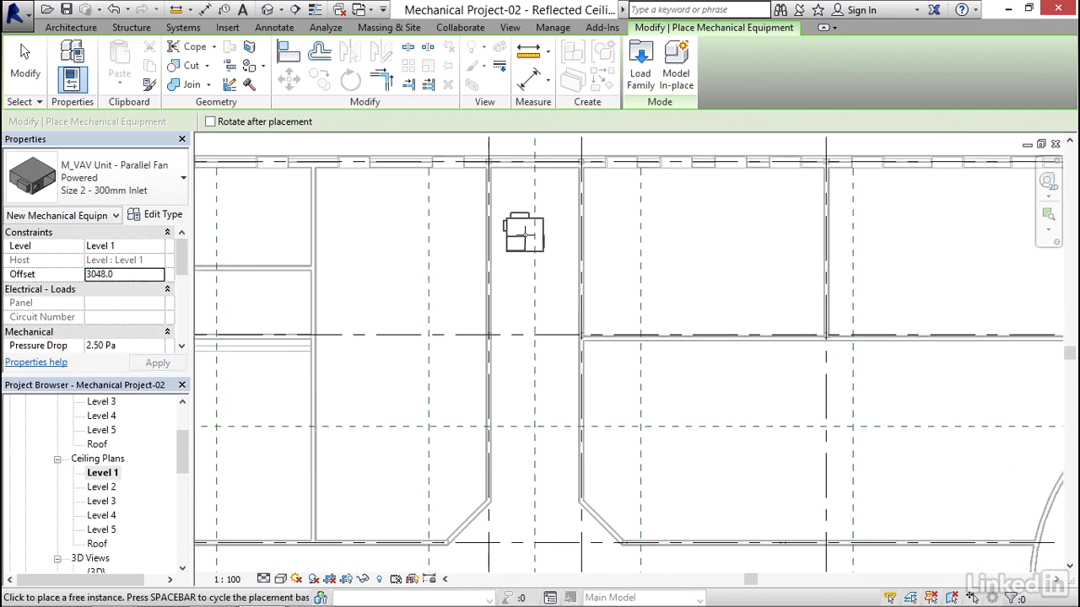
# - Rotate the VAV unit 180° and place it near the north end of the room just west of the vertical corridor
pyautogui.moveTo(519, 236); pyautogui.dragTo(577, 241, button='middle')
pyautogui.scroll(1, 576, 240)
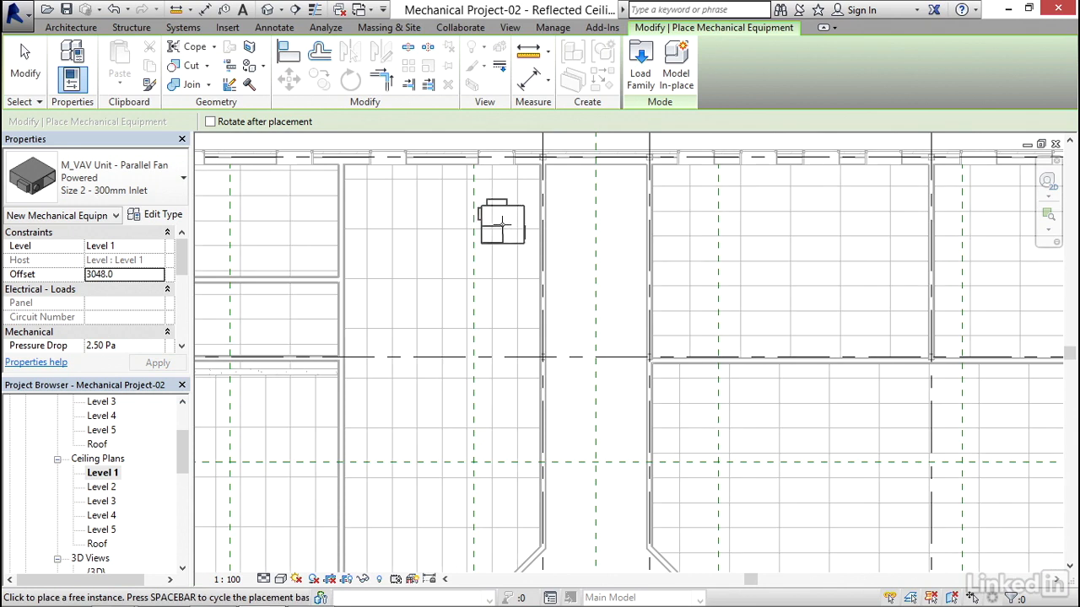
pyautogui.press('space')
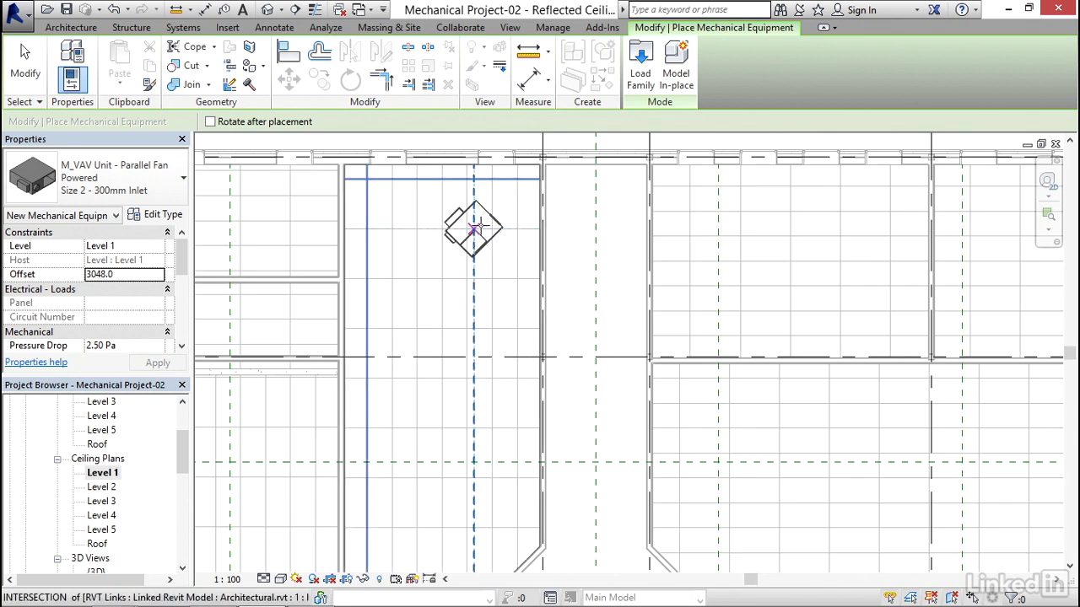
pyautogui.press('space')
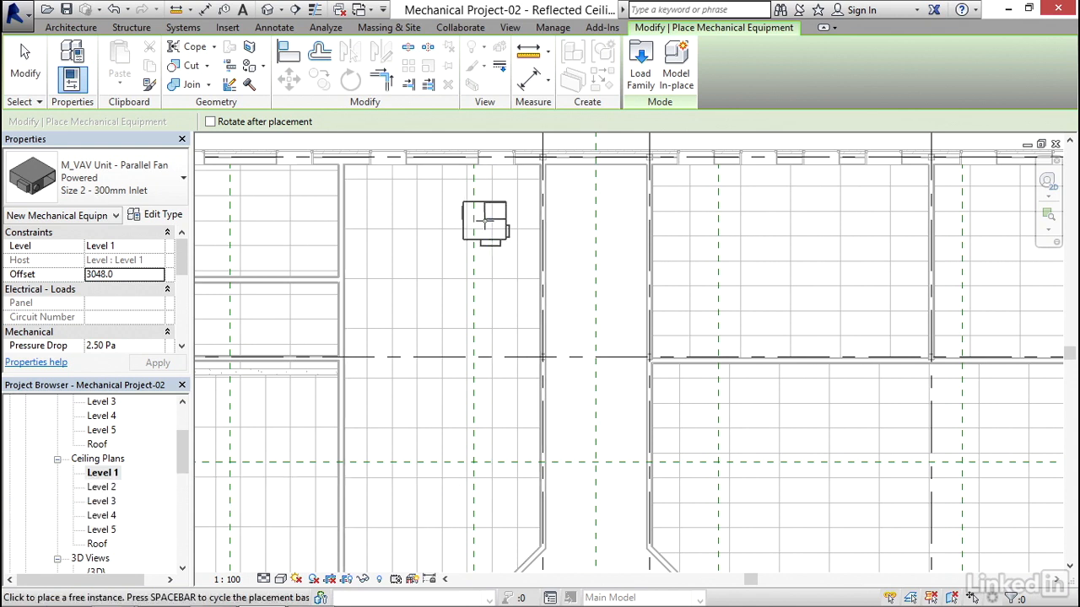
pyautogui.click(485, 221)
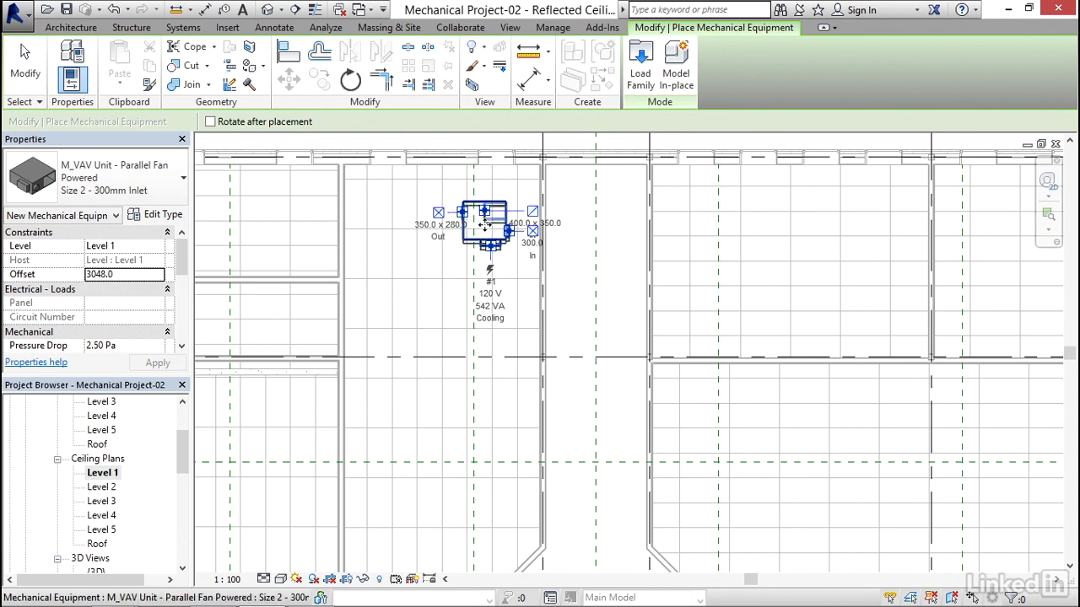
pyautogui.press('Escape')
pyautogui.press('Escape')
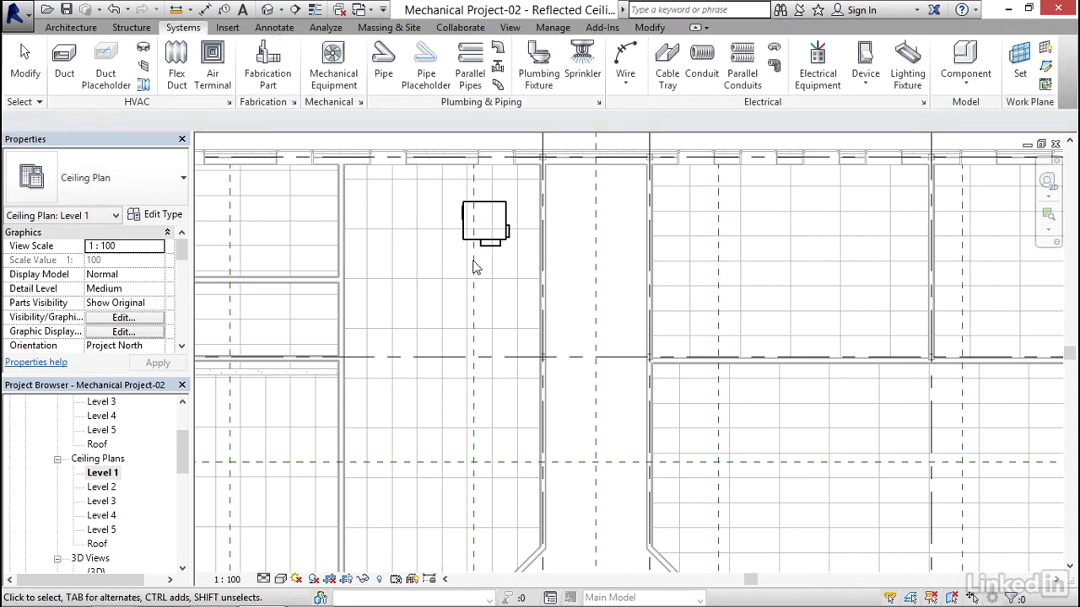
# - Select the placed VAV unit and examine its duct and power connectors
pyautogui.click(493, 253)
pyautogui.scroll(4, 515, 257)
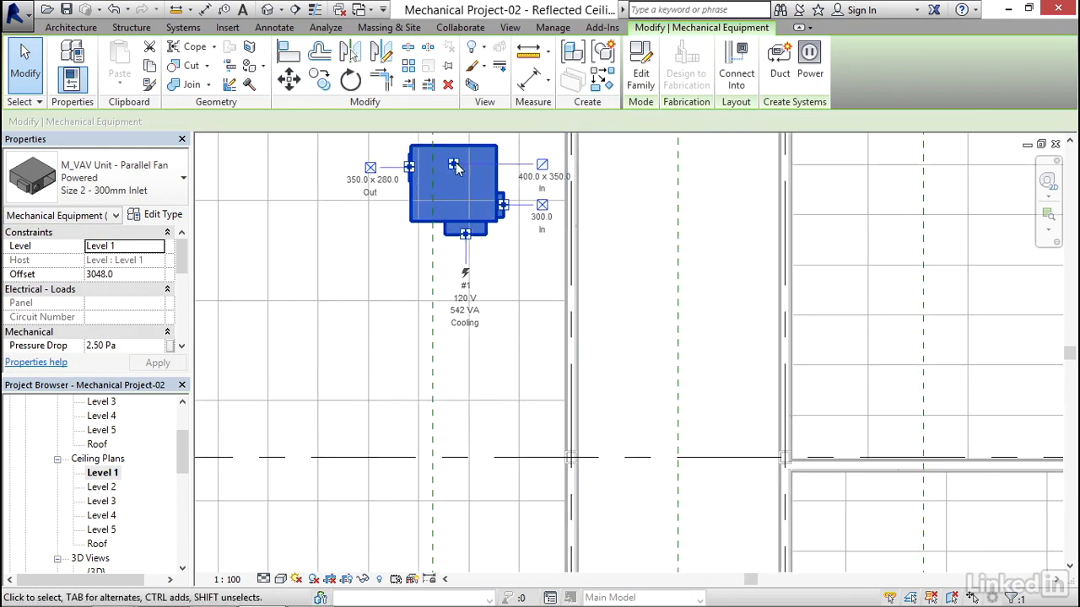
pyautogui.scroll(-5, 590, 194)
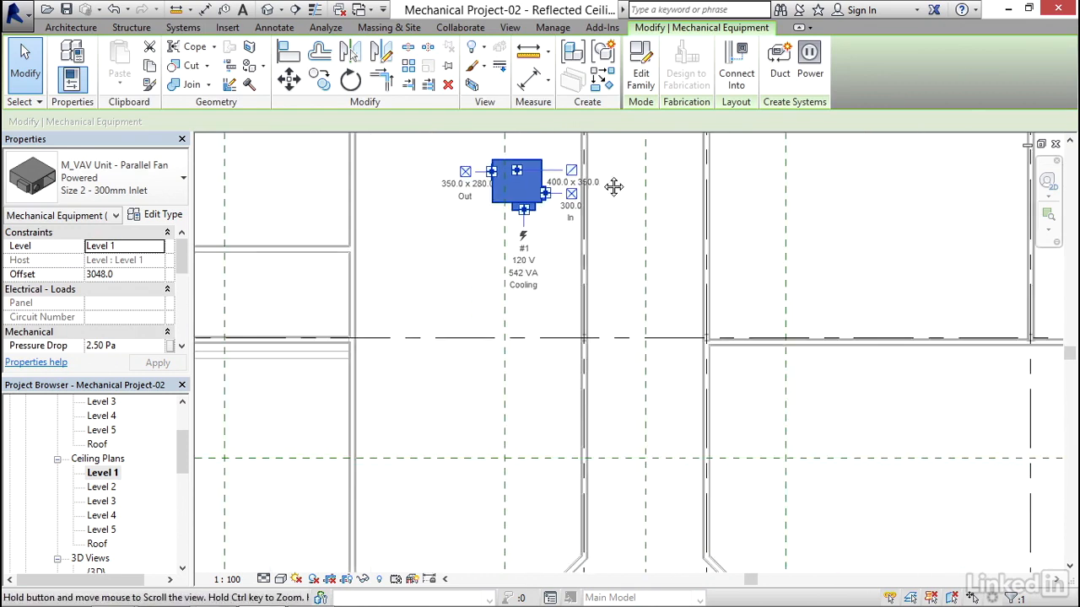
pyautogui.moveTo(584, 221); pyautogui.dragTo(572, 234, button='middle')
pyautogui.click(575, 239)
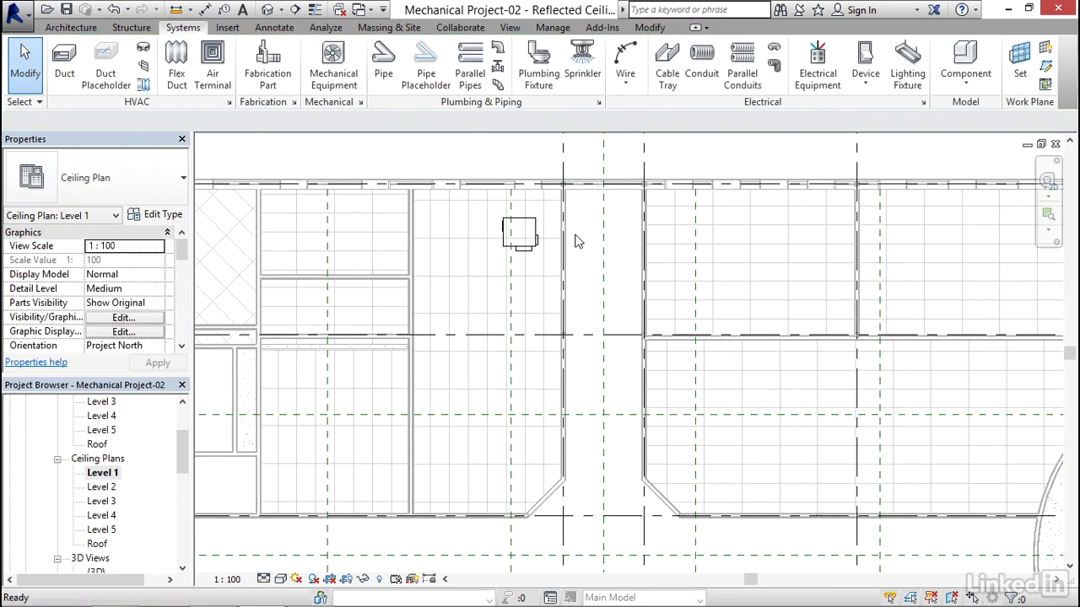
# - Set the Mark of the placed VAV unit to VAV-1
pyautogui.click(523, 224)
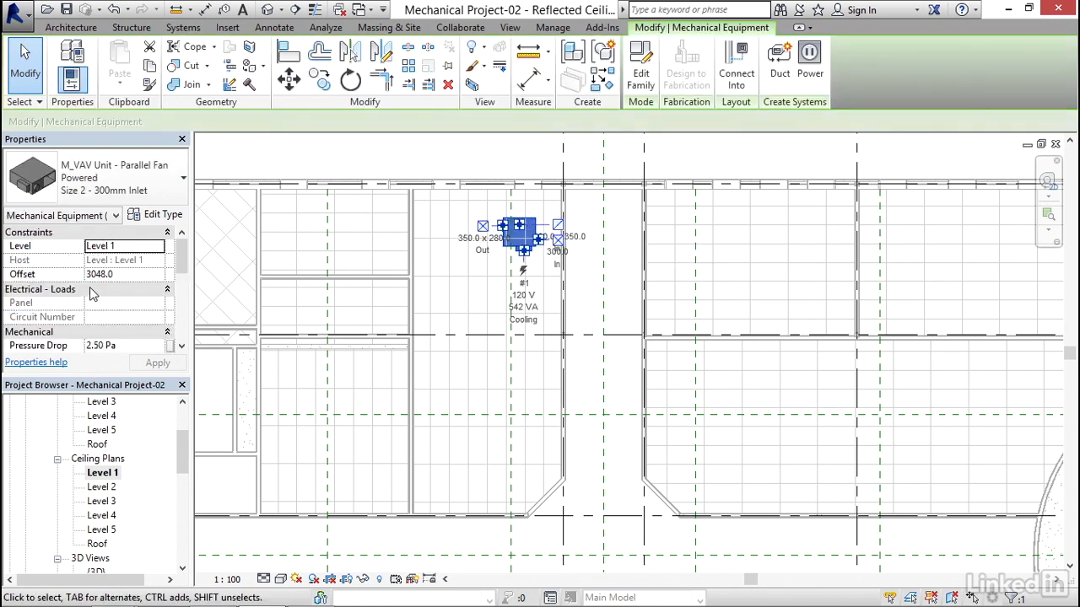
pyautogui.moveTo(180, 255)
pyautogui.mouseDown()
pyautogui.moveTo(181, 316)
pyautogui.moveTo(186, 246)
pyautogui.moveTo(179, 328)
pyautogui.mouseUp()
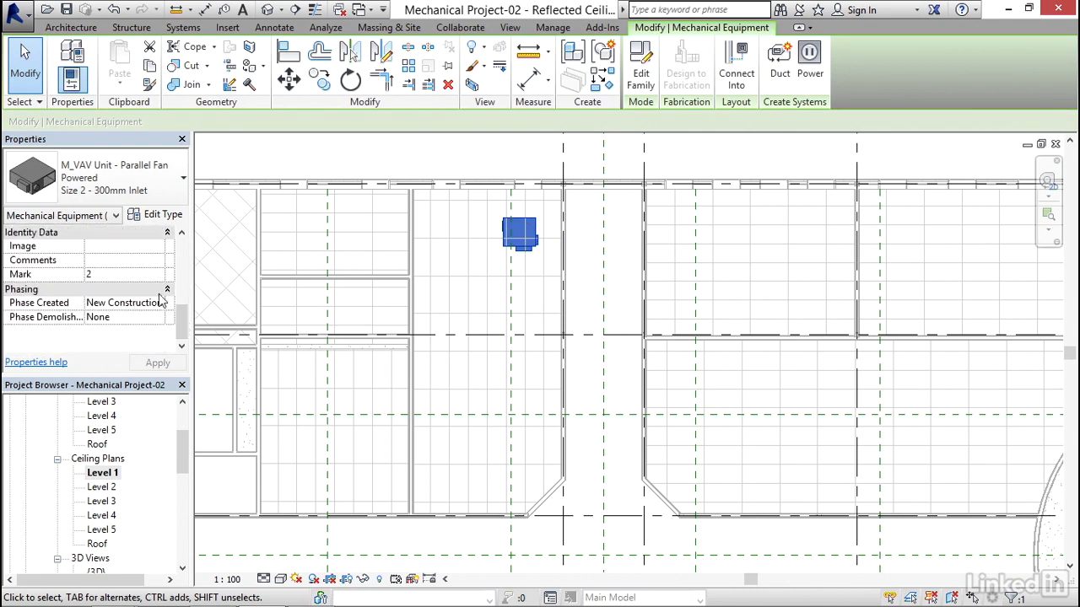
pyautogui.click(119, 275)
pyautogui.write('VAV-1')
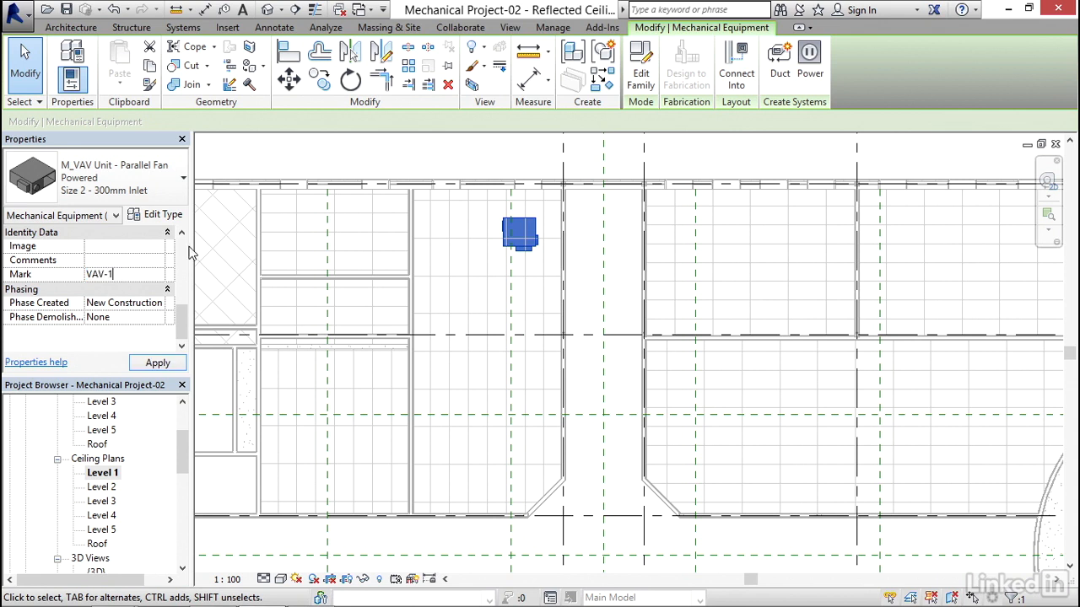
pyautogui.click(158, 362)
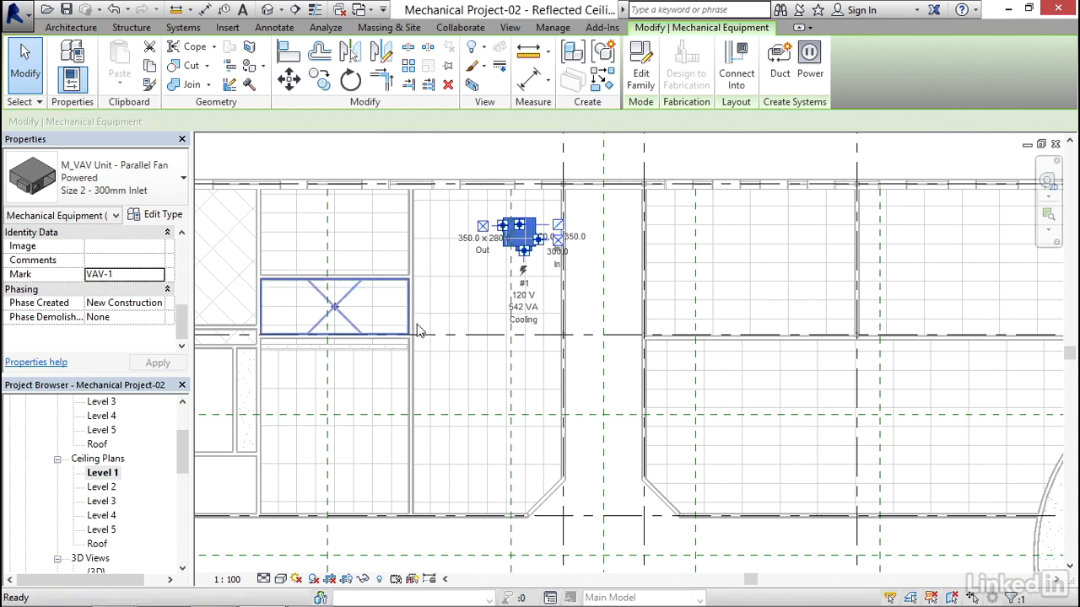
pyautogui.press('Escape')
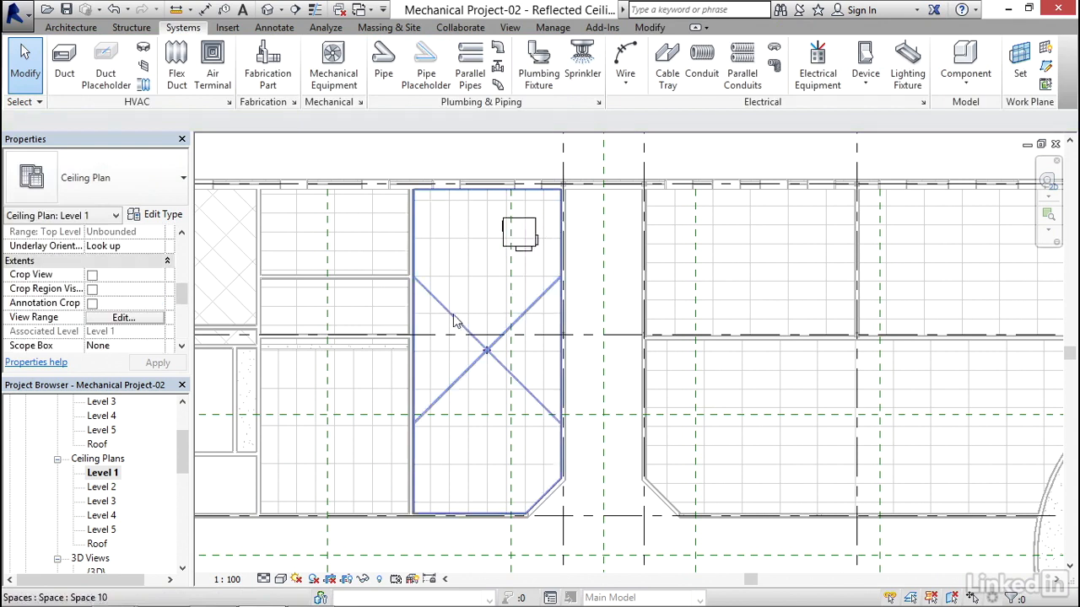
# - Copy the VAV unit from its upper-left corner into the large room east of the vertical corridor, just north of the horizontal corridor
pyautogui.click(527, 251)
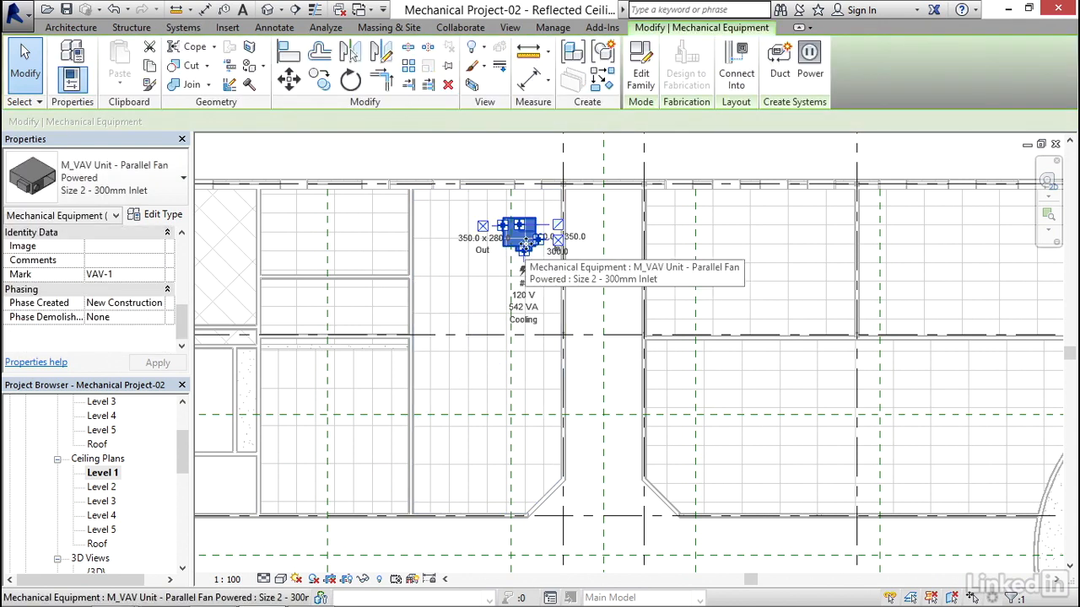
pyautogui.click(319, 79)
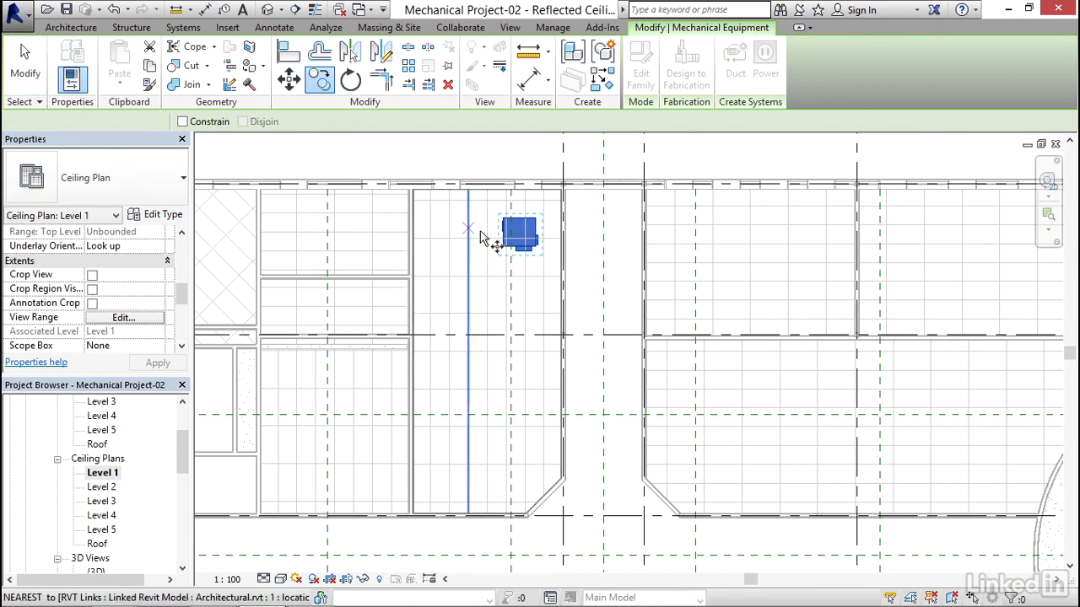
pyautogui.scroll(5, 473, 225)
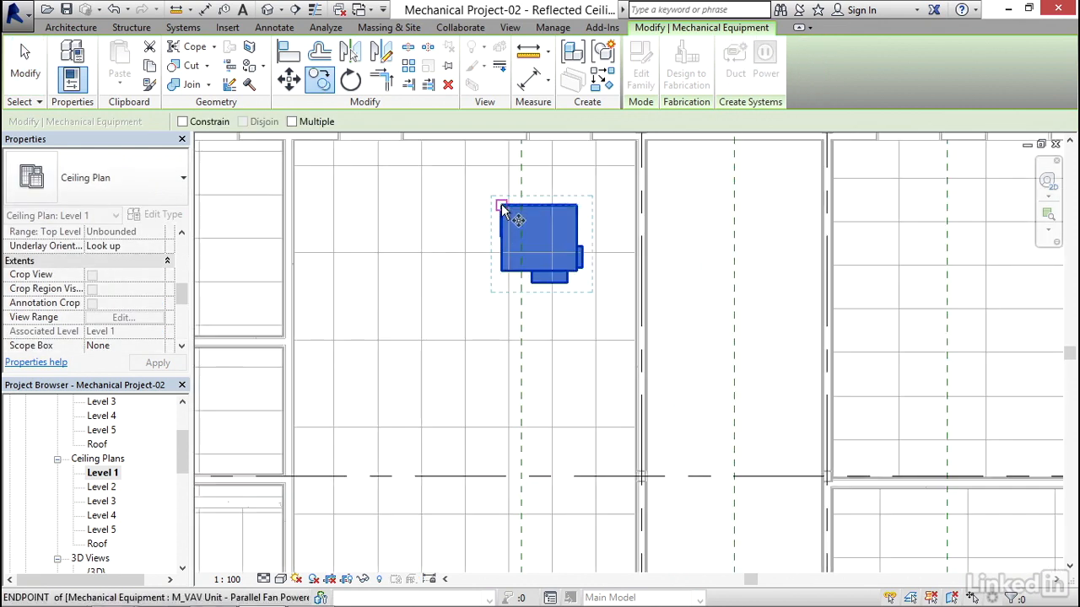
pyautogui.click(502, 206)
pyautogui.scroll(-5, 504, 213)
pyautogui.scroll(-3, 698, 345)
pyautogui.moveTo(729, 358); pyautogui.dragTo(516, 263, button='middle')
pyautogui.scroll(6, 529, 283)
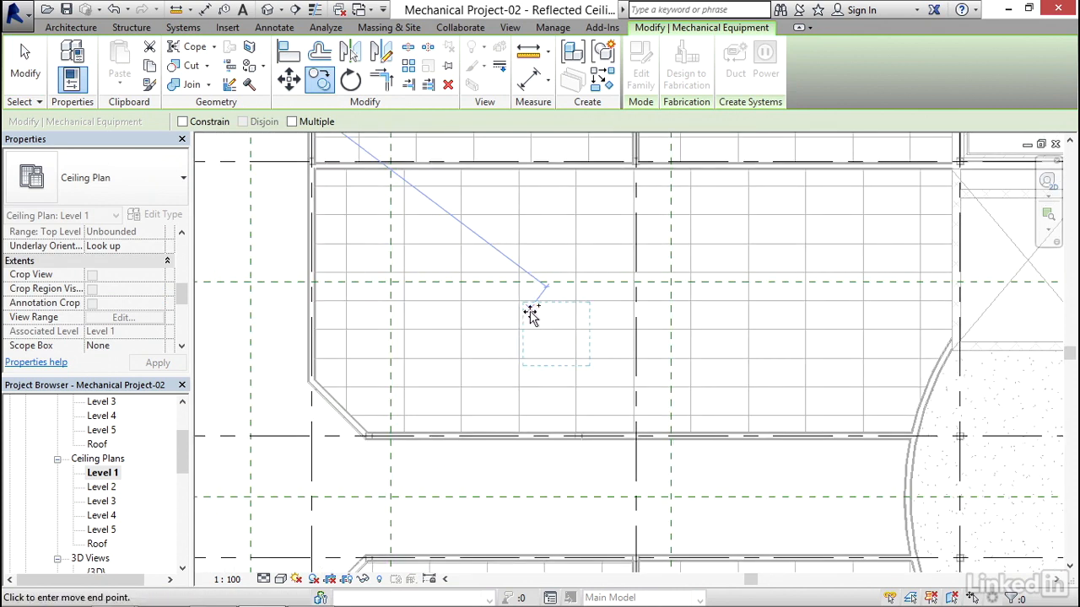
pyautogui.click(529, 313)
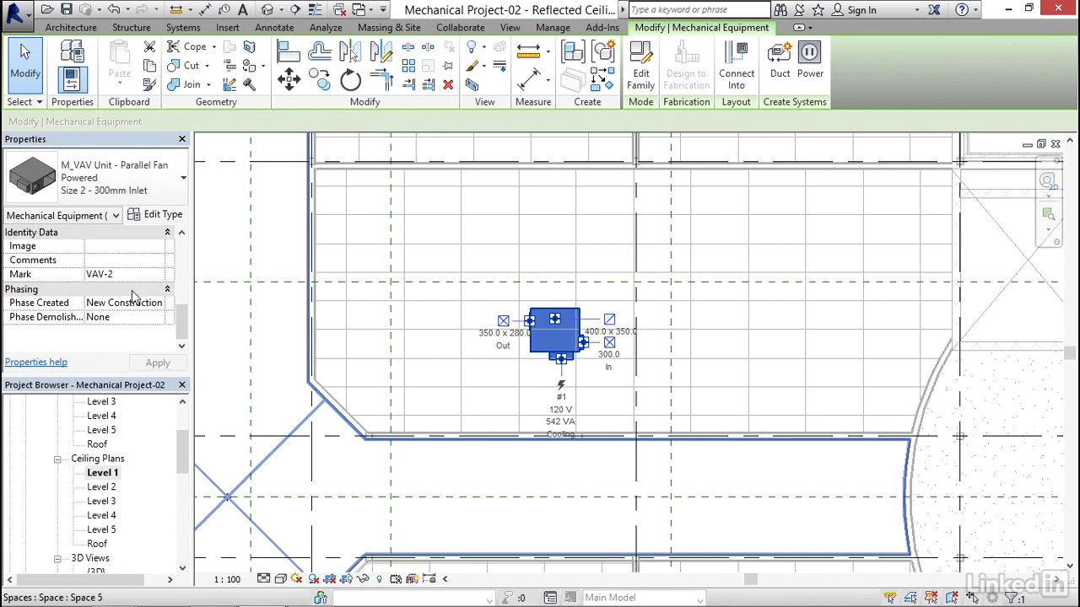
pyautogui.click(540, 241)
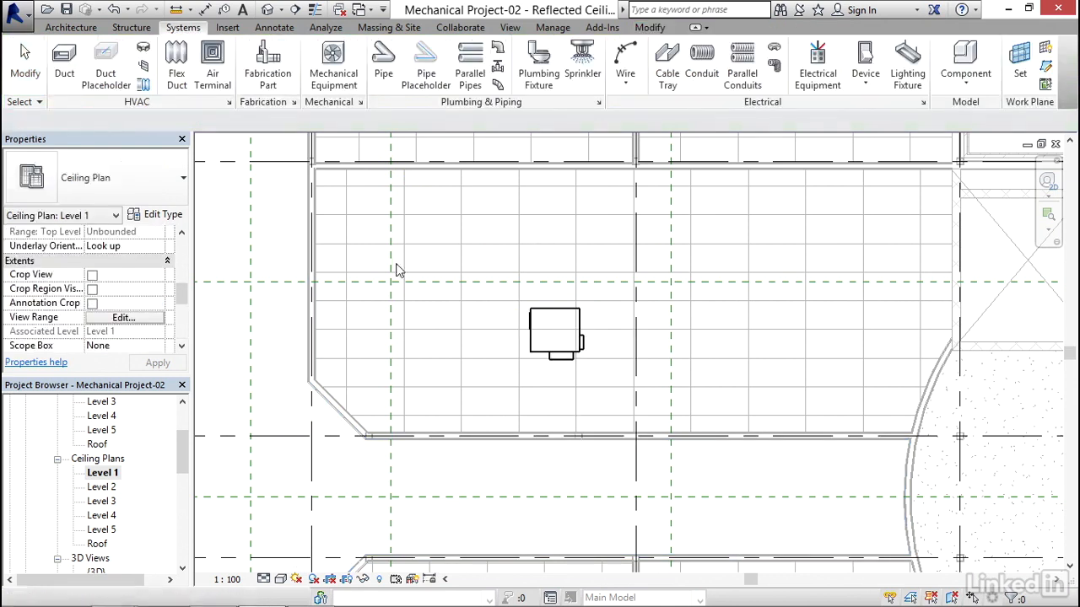
# - Delete the Roof ceiling plan from the HVAC views
pyautogui.scroll(2, 183, 453)
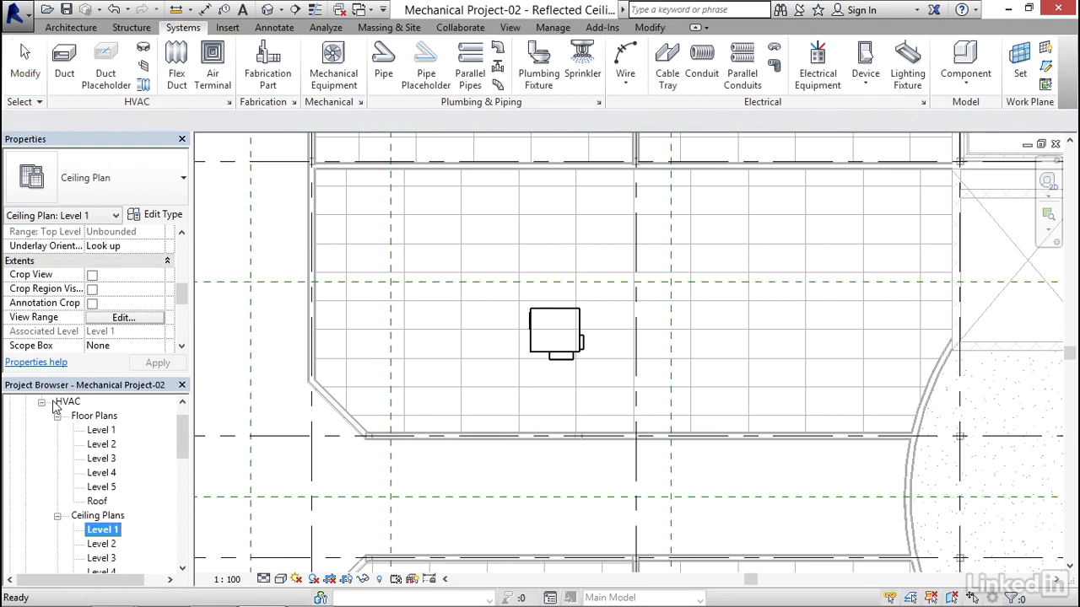
pyautogui.scroll(-3, 172, 453)
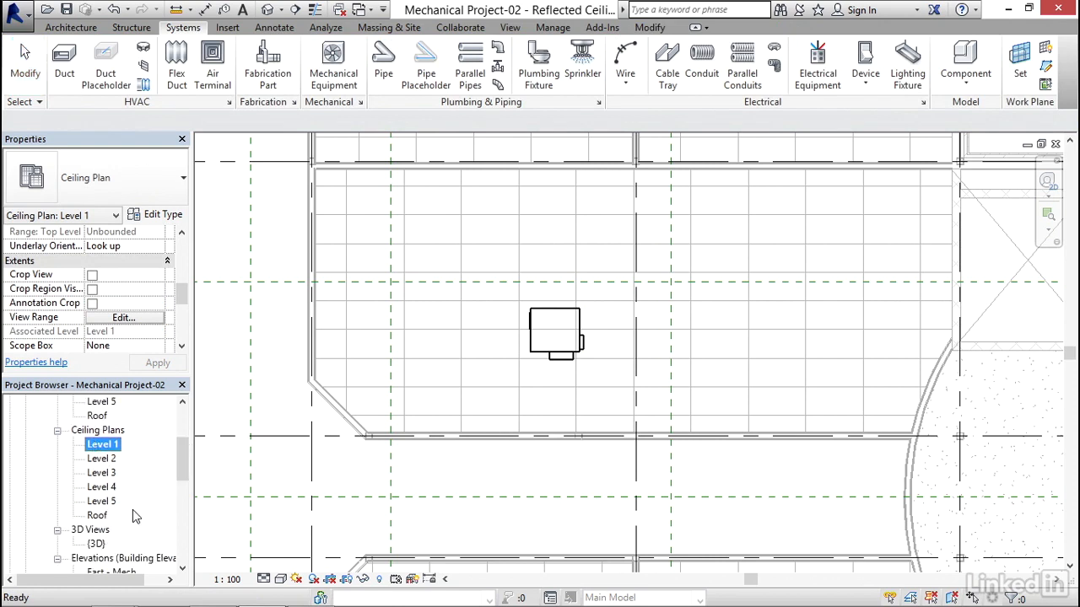
pyautogui.rightClick(97, 515)
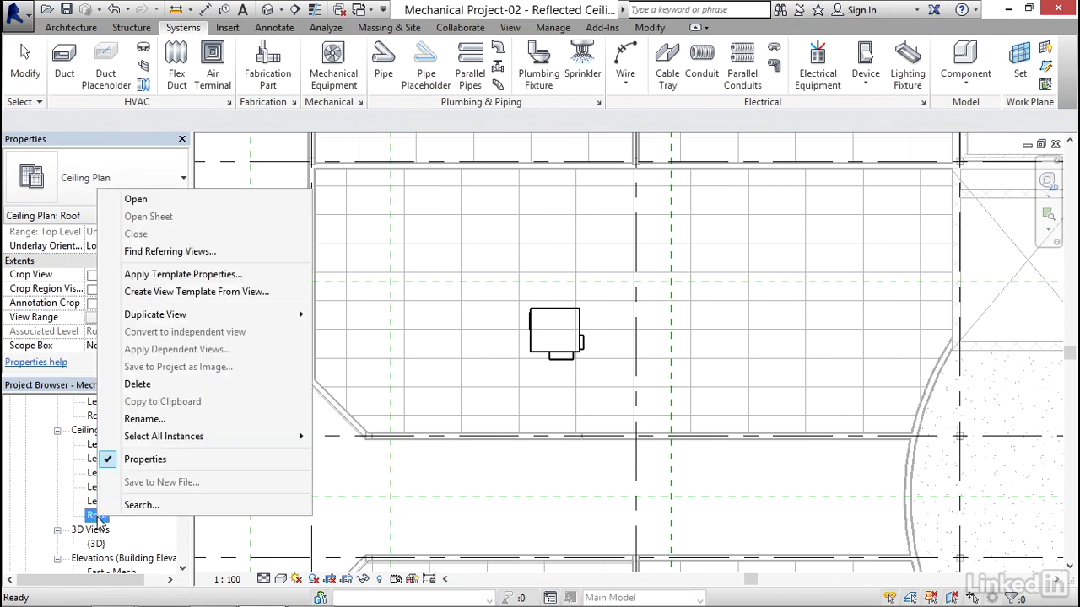
pyautogui.click(149, 386)
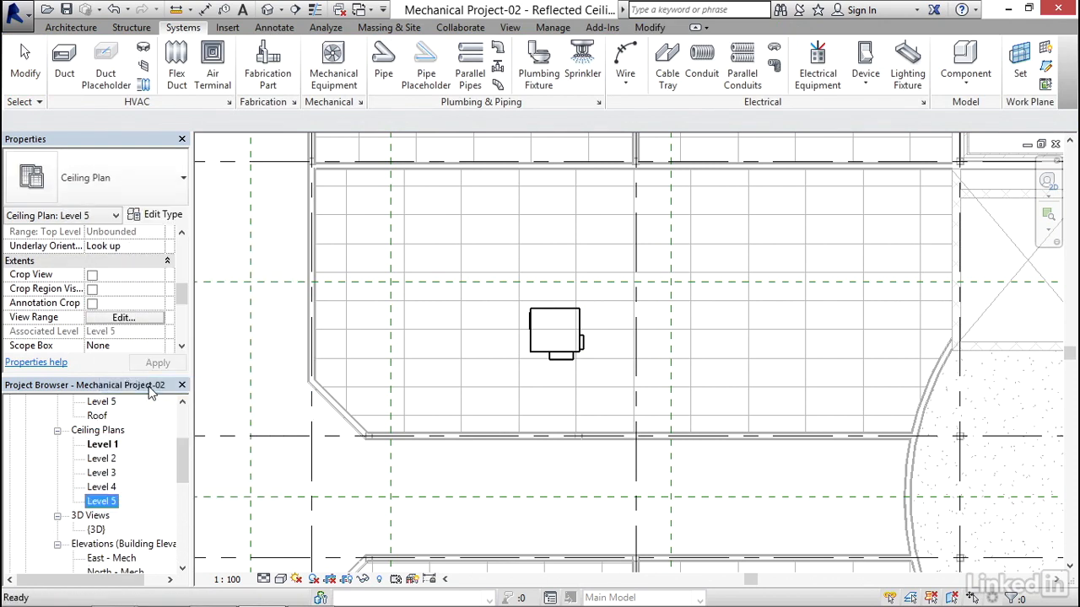
# - Open the HVAC Roof floor plan and set the Mark of the outdoor air handling unit to AHU-1
pyautogui.doubleClick(97, 416)
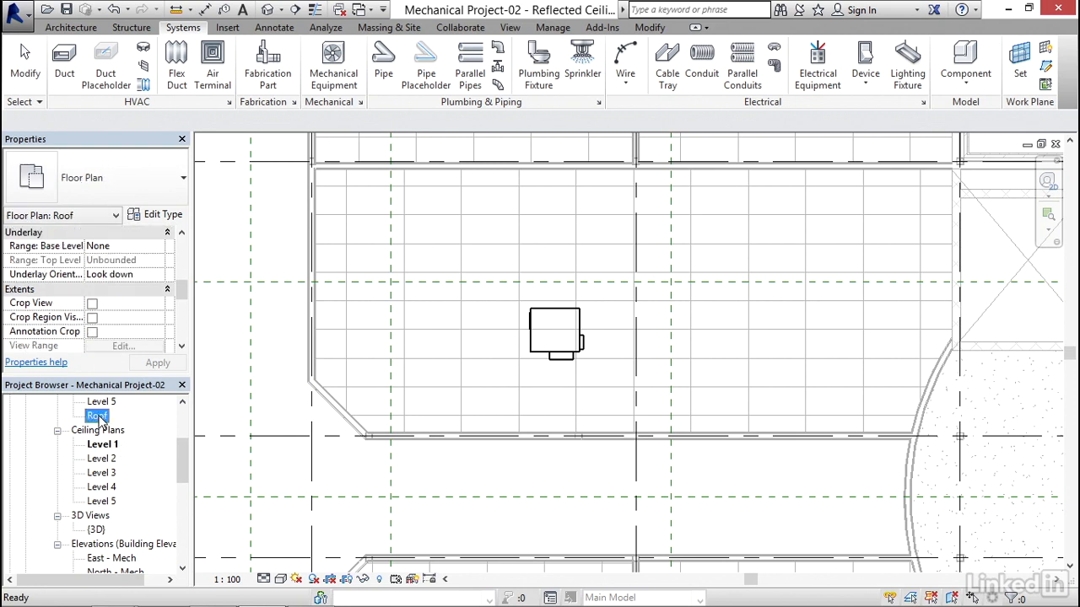
pyautogui.scroll(3, 651, 267)
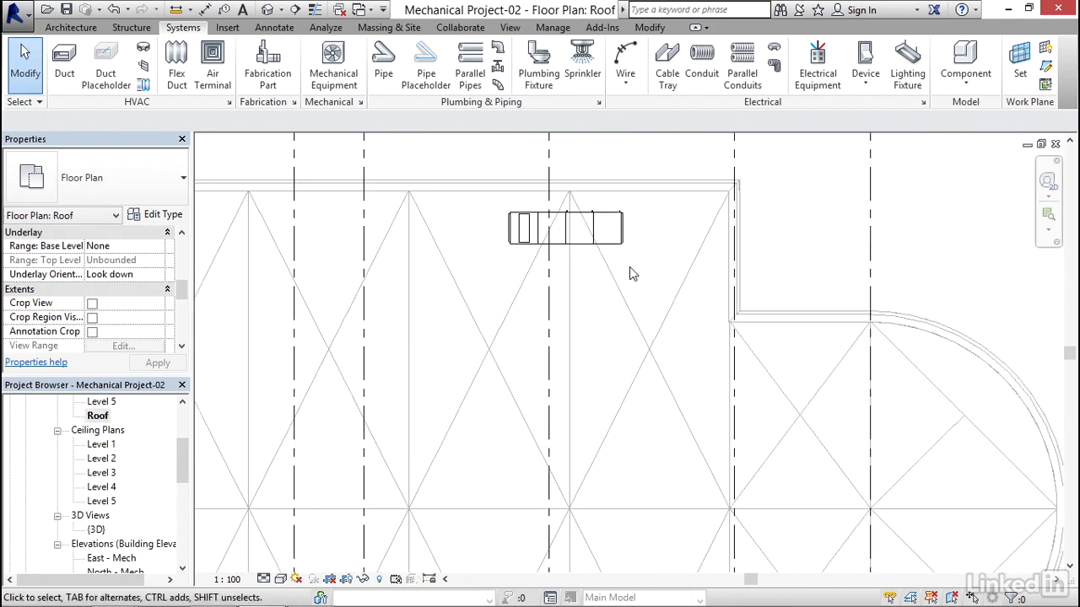
pyautogui.click(587, 249)
pyautogui.click(122, 334)
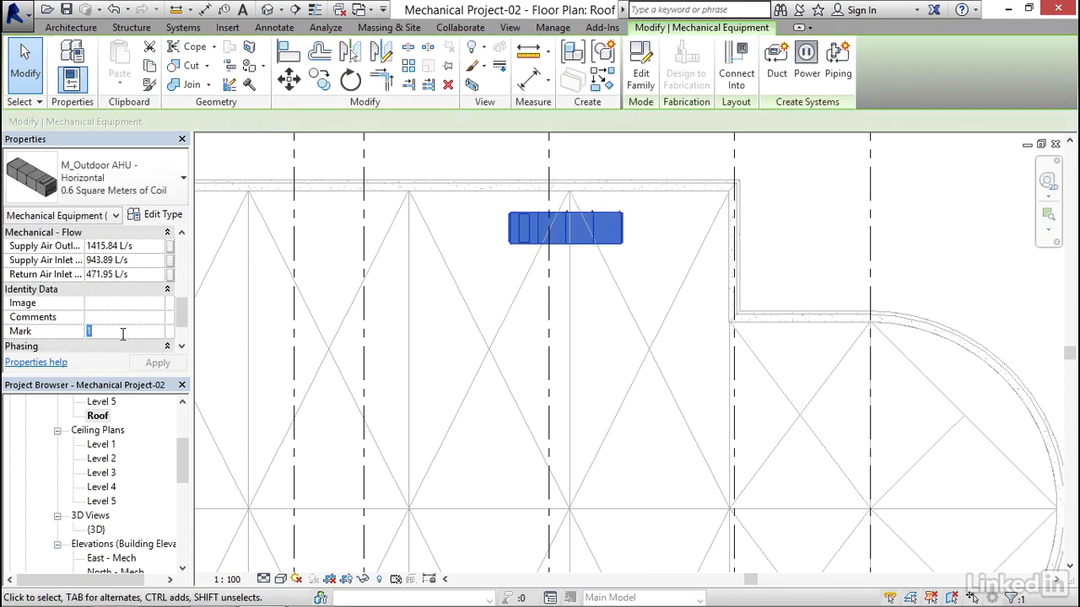
pyautogui.write('AHU-')
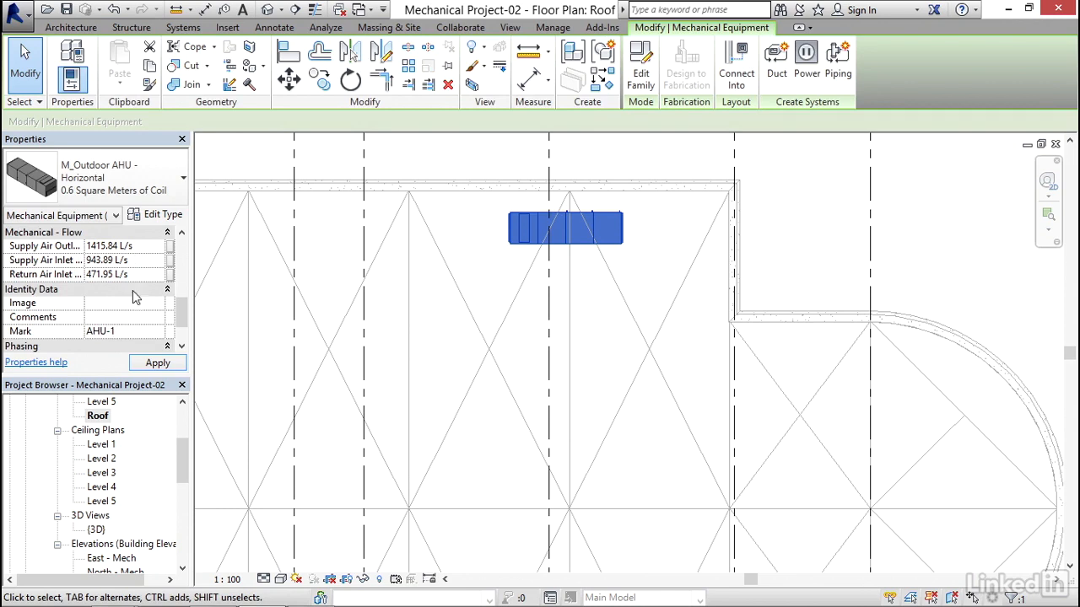
pyautogui.click(167, 364)
pyautogui.moveTo(405, 333); pyautogui.dragTo(460, 330, button='middle')
pyautogui.press('Escape')
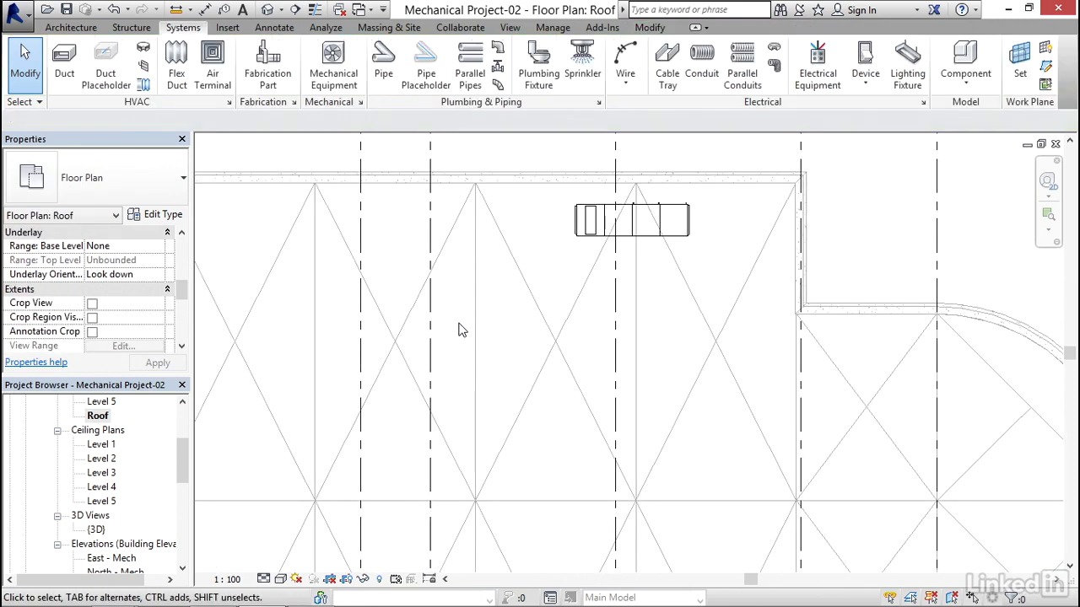
# - Open the default 3D view and examine the placed air handling unit and VAV units in the building
pyautogui.scroll(-3, 540, 309)
pyautogui.click(267, 9)
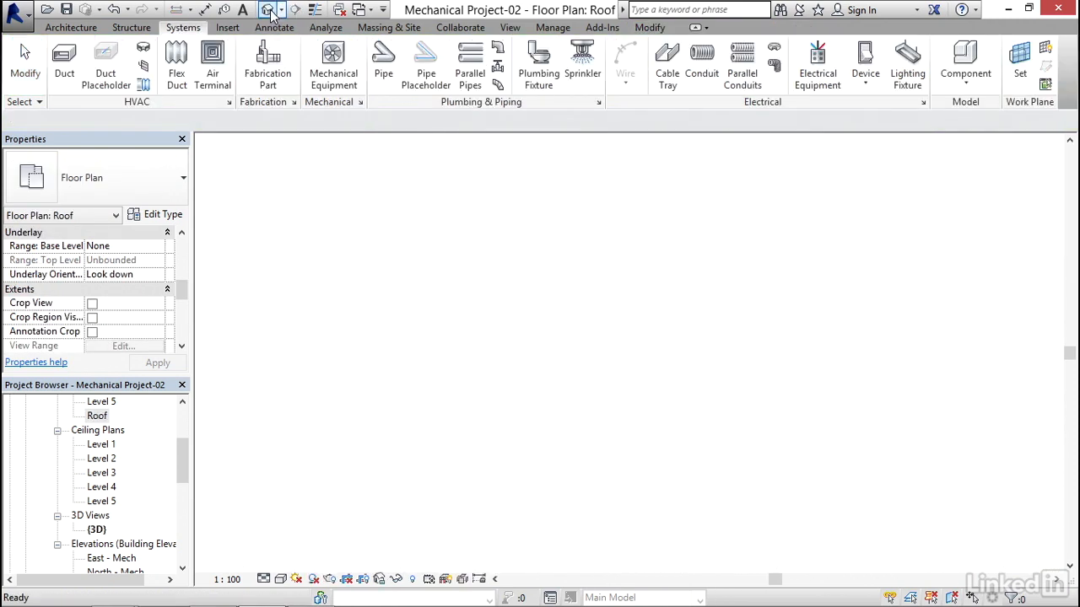
pyautogui.scroll(5, 527, 312)
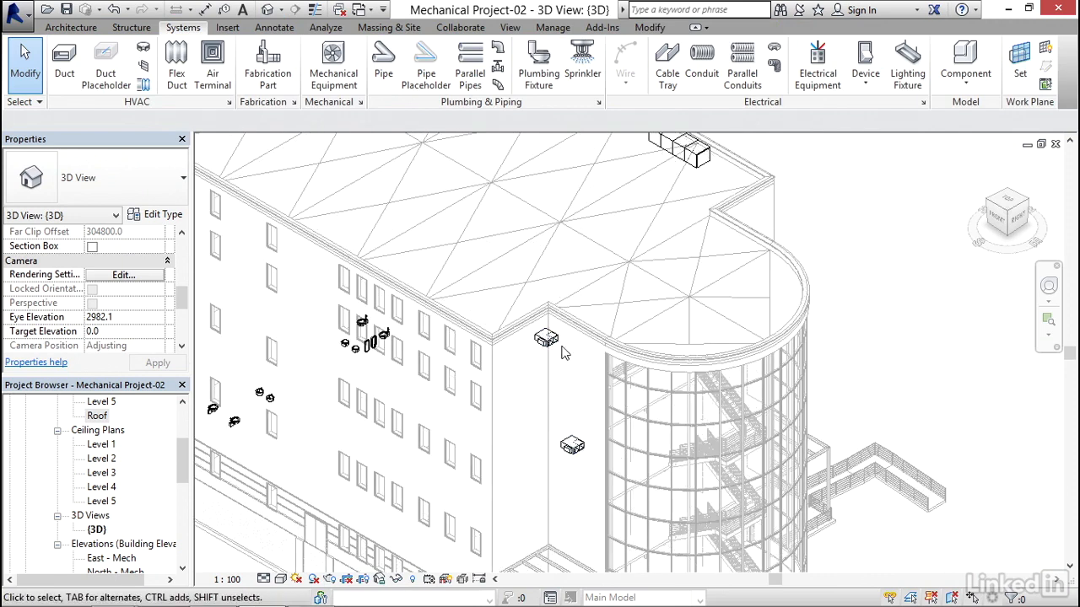
pyautogui.scroll(-4, 564, 350)
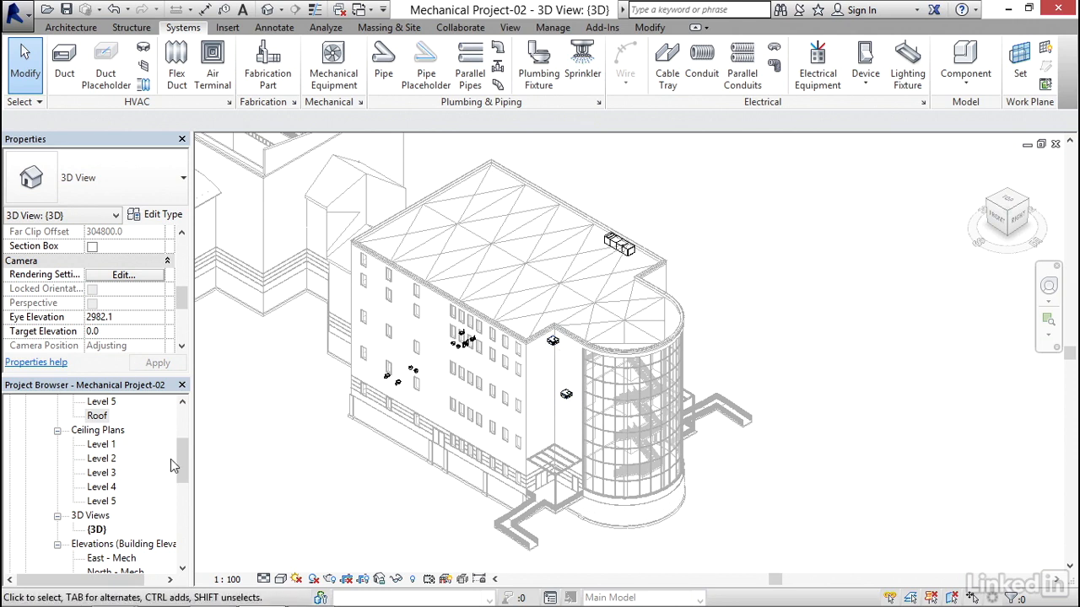
# - Open the HVAC Level 1 floor plan with the two VAV units in view
pyautogui.click(97, 416)
pyautogui.scroll(2, 185, 447)
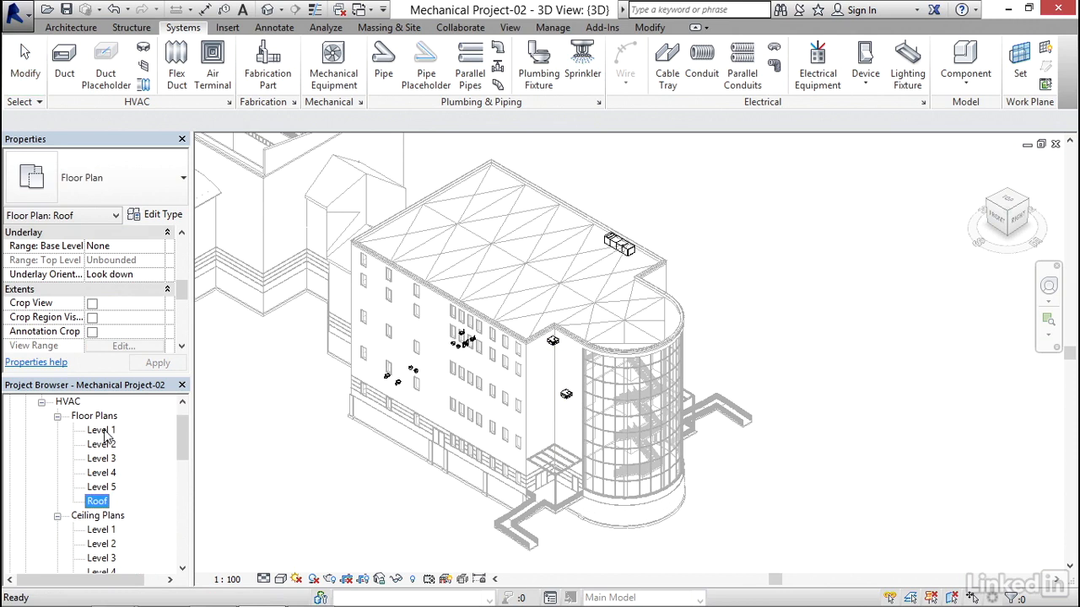
pyautogui.doubleClick(101, 431)
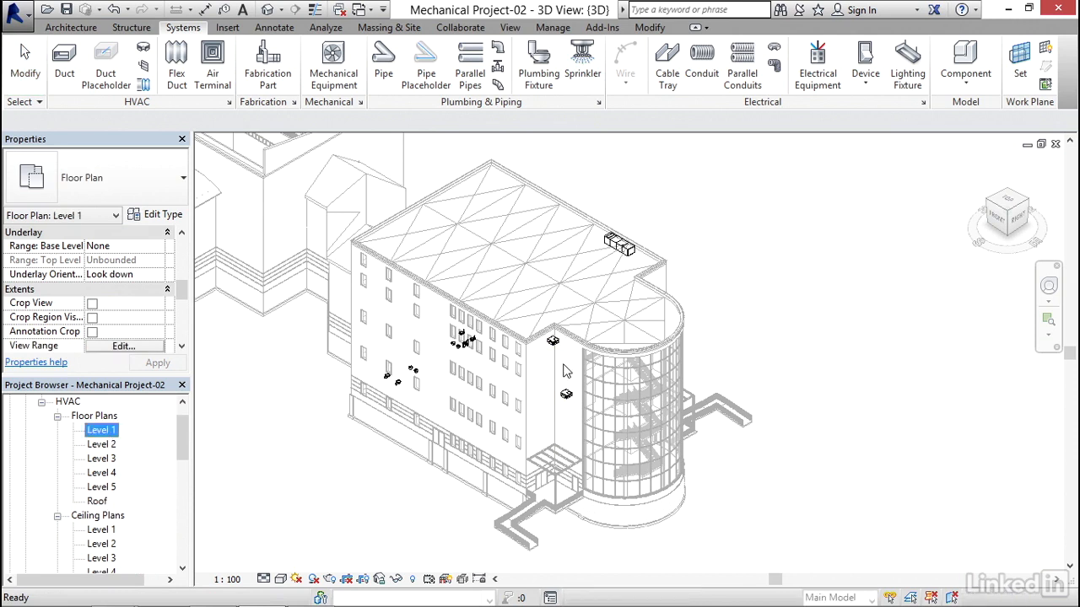
pyautogui.moveTo(491, 347); pyautogui.dragTo(491, 328, button='middle')
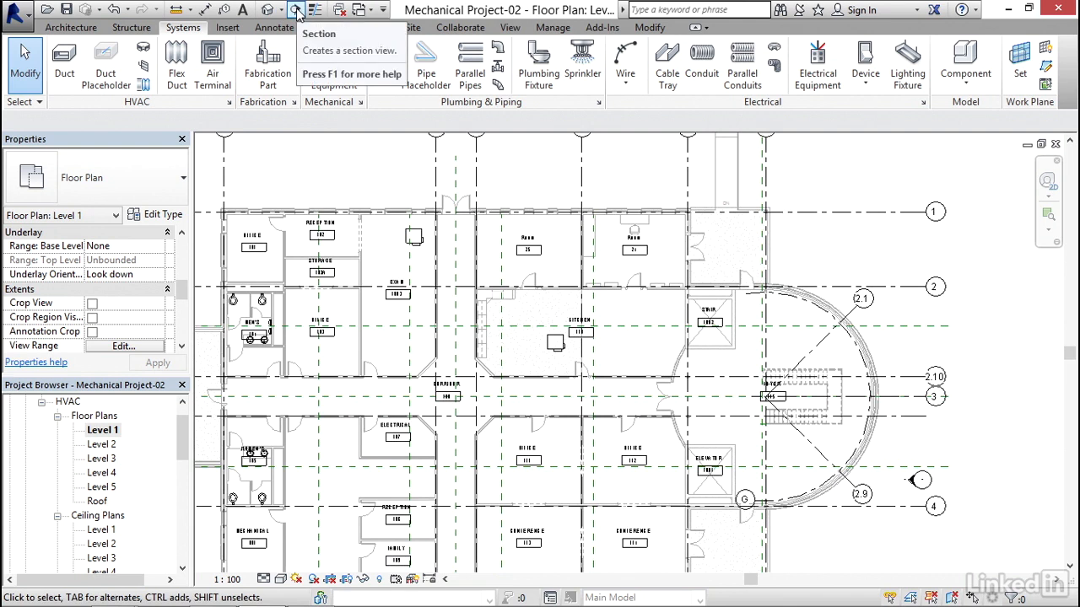
# - Draw a north-facing building section from the exam room eastward past the exterior wall, extending its depth beyond grid line 1
pyautogui.click(295, 9)
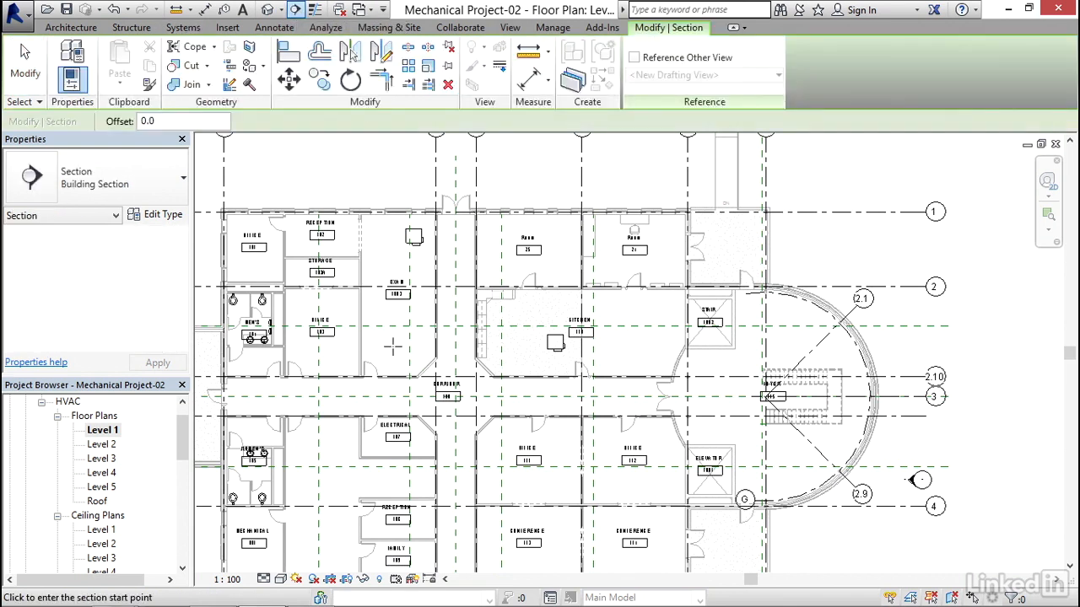
pyautogui.click(376, 263)
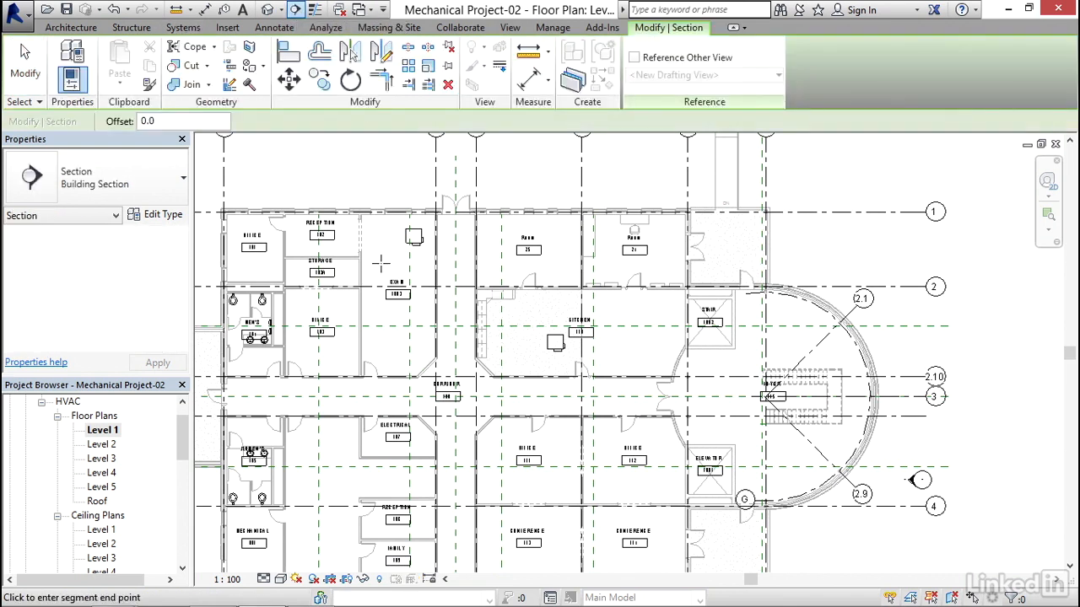
pyautogui.click(786, 262)
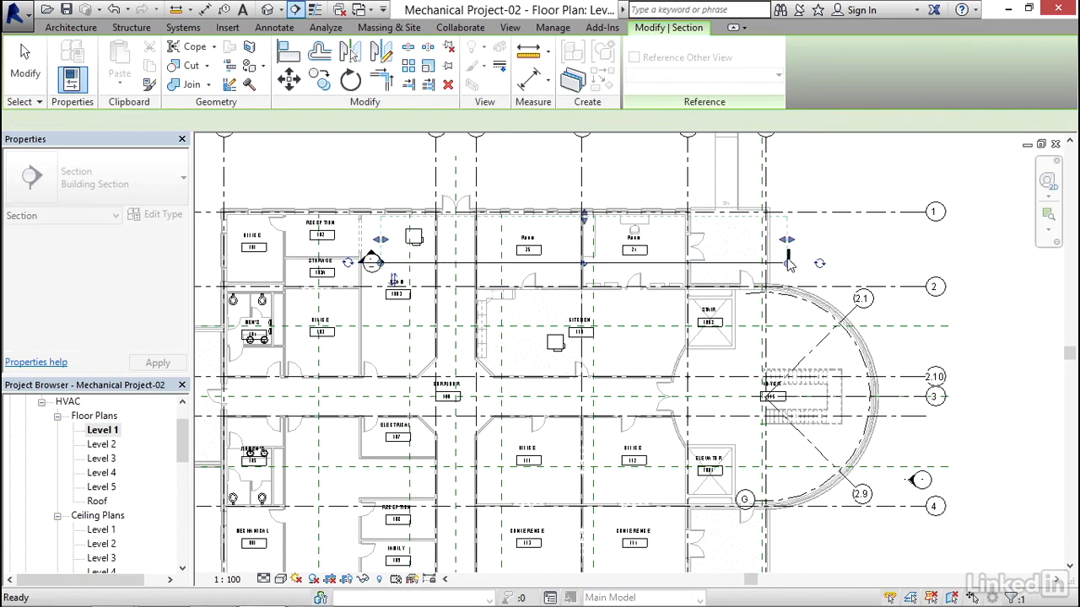
pyautogui.moveTo(585, 218); pyautogui.dragTo(586, 192)
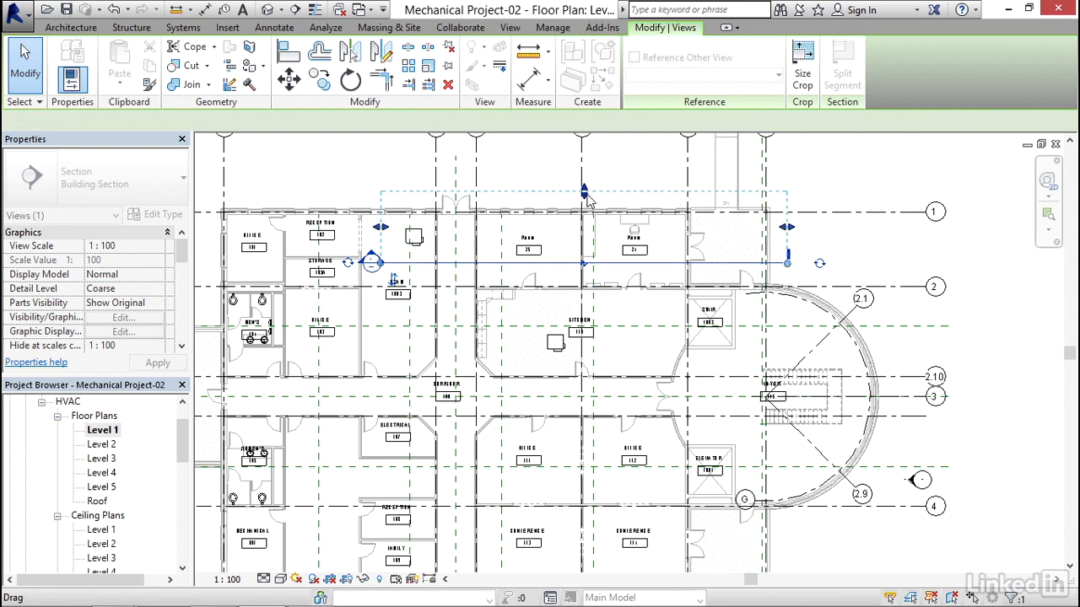
# - Open the view of the new building section and bring the whole building into view
pyautogui.click(373, 169)
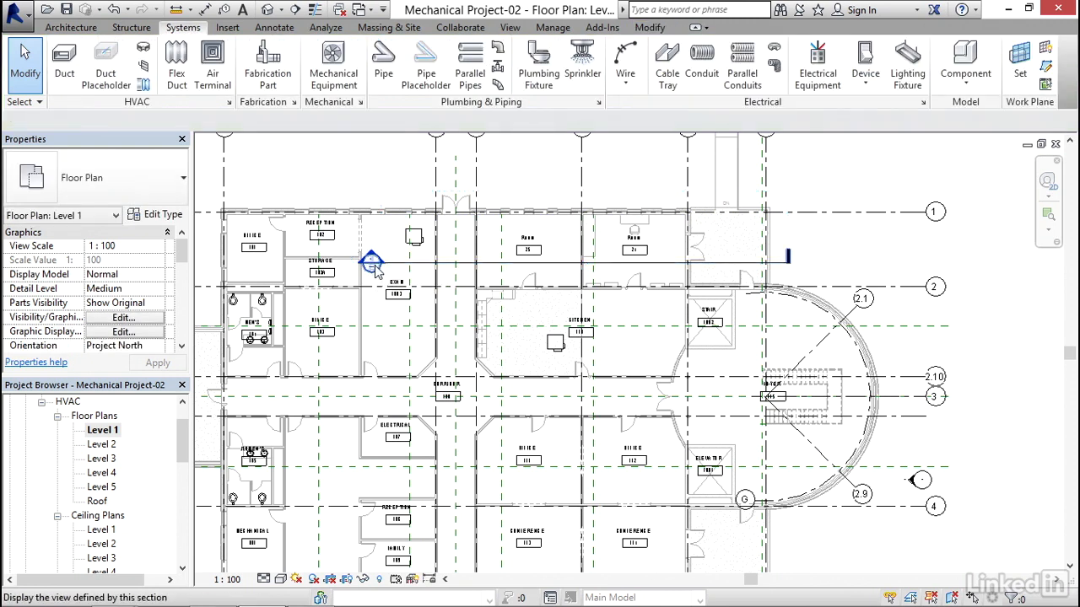
pyautogui.doubleClick(373, 263)
pyautogui.moveTo(420, 313); pyautogui.dragTo(366, 305, button='middle')
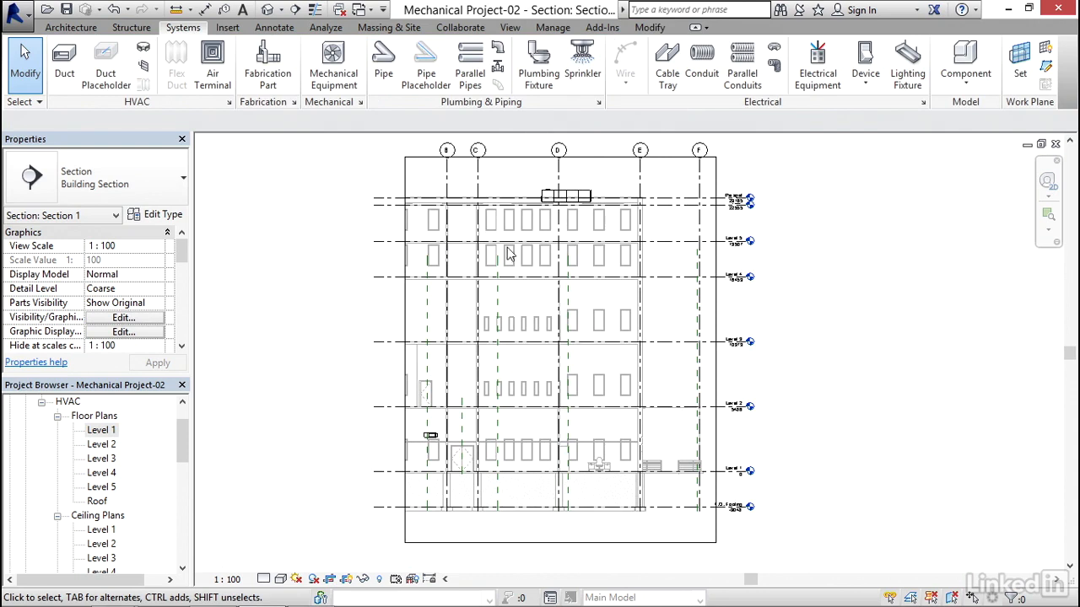